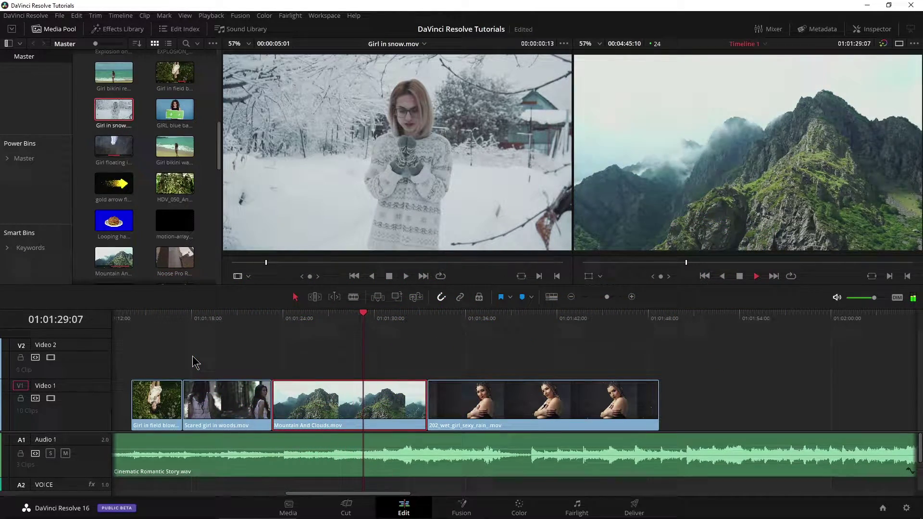
Stop playback, enlarge the timeline area, and park the playhead near the Mountain And Clouds start
key("space")
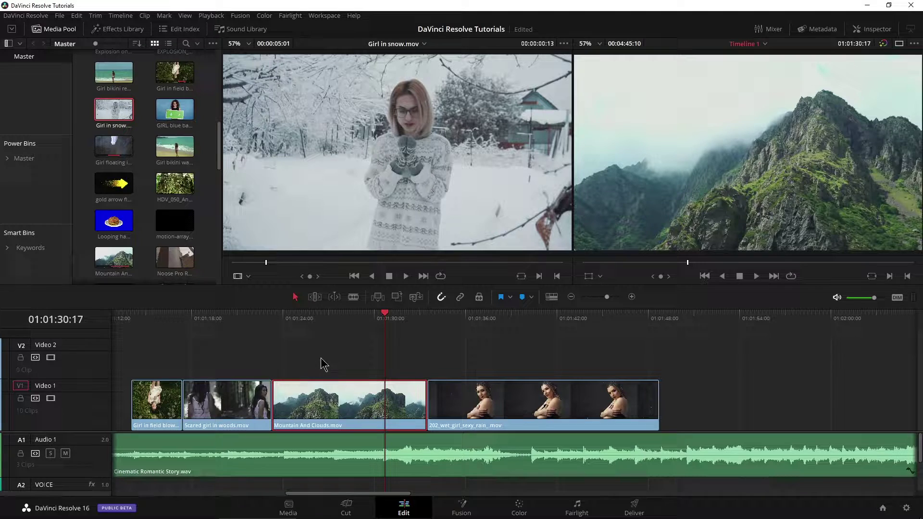
left_click_drag(397, 284, 397, 270)
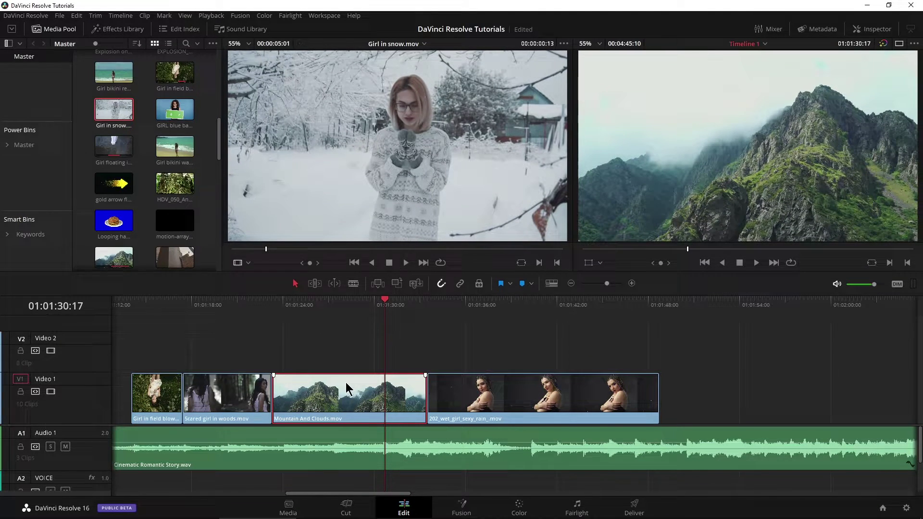
left_click(304, 304)
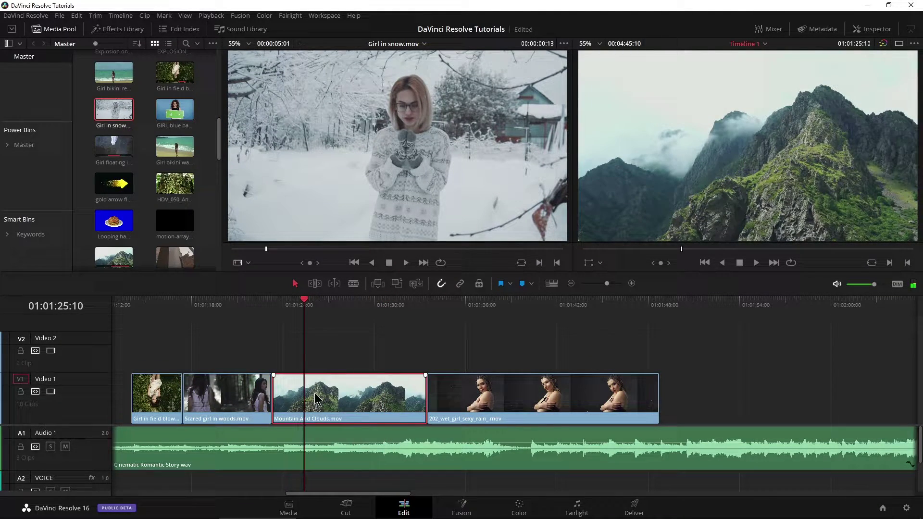
left_click(297, 304)
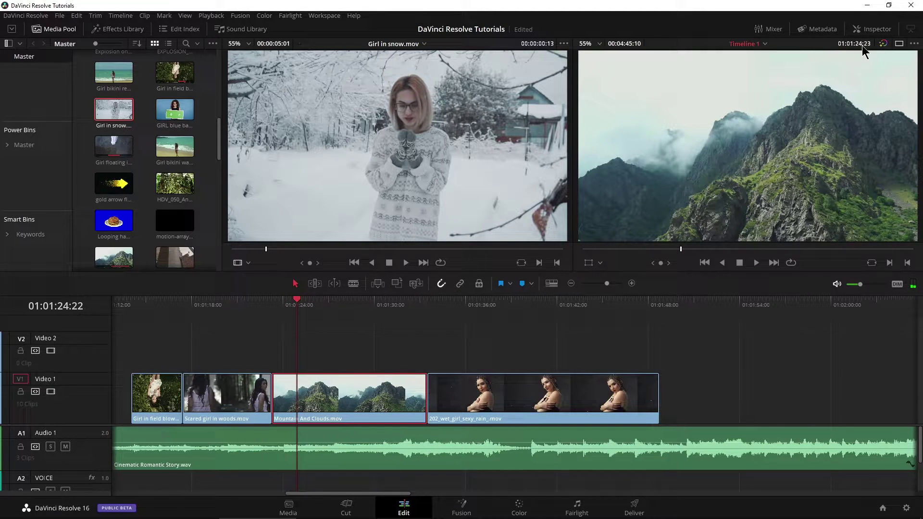
In the Inspector's Transform, reset Position X to centre and raise Mountain And Clouds Zoom to 2.100
left_click(871, 30)
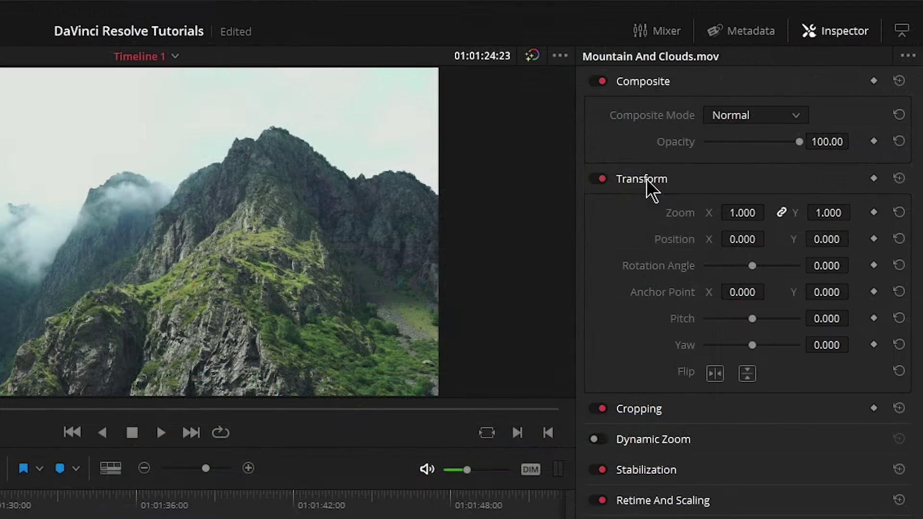
left_click(762, 115)
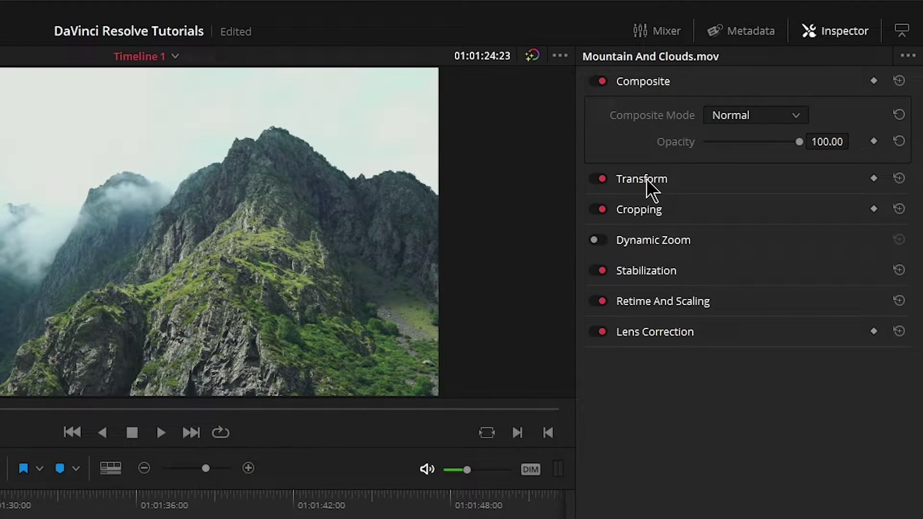
left_click(646, 179)
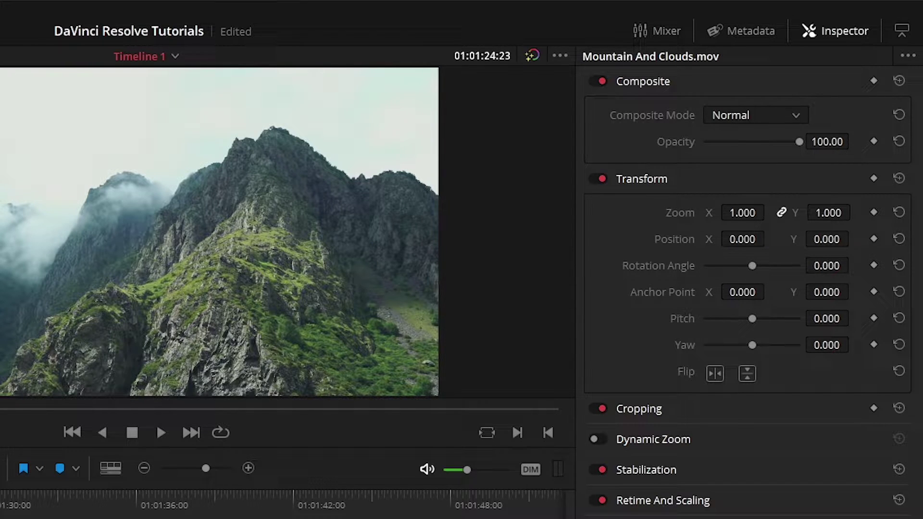
left_click_drag(738, 238, 572, 238)
left_click(899, 239)
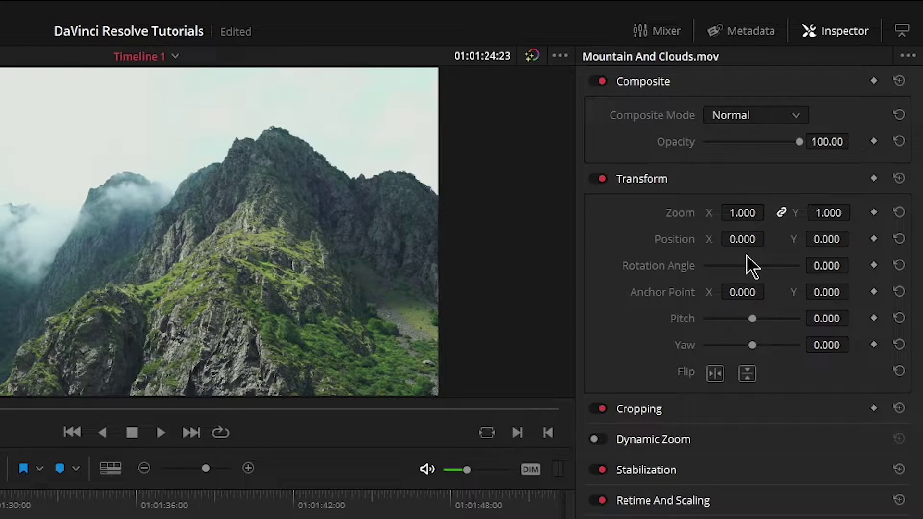
left_click_drag(734, 212, 867, 212)
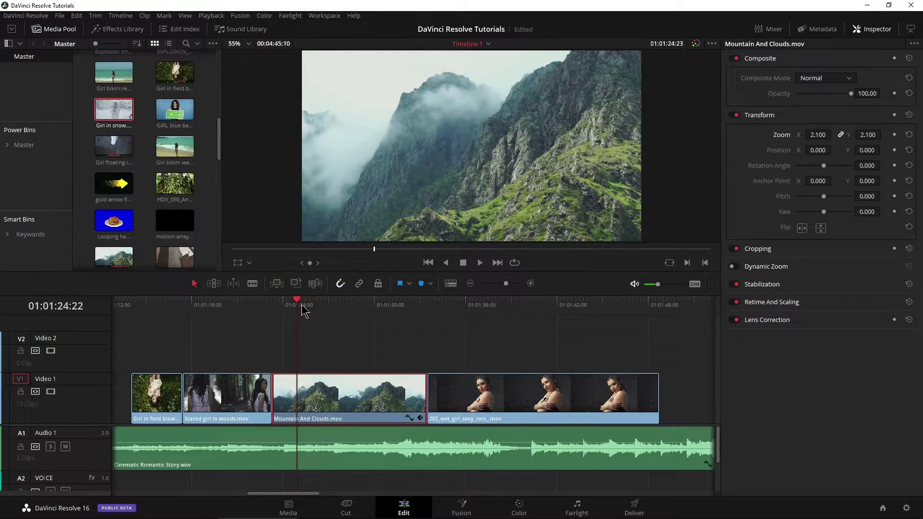
left_click_drag(301, 308, 281, 313)
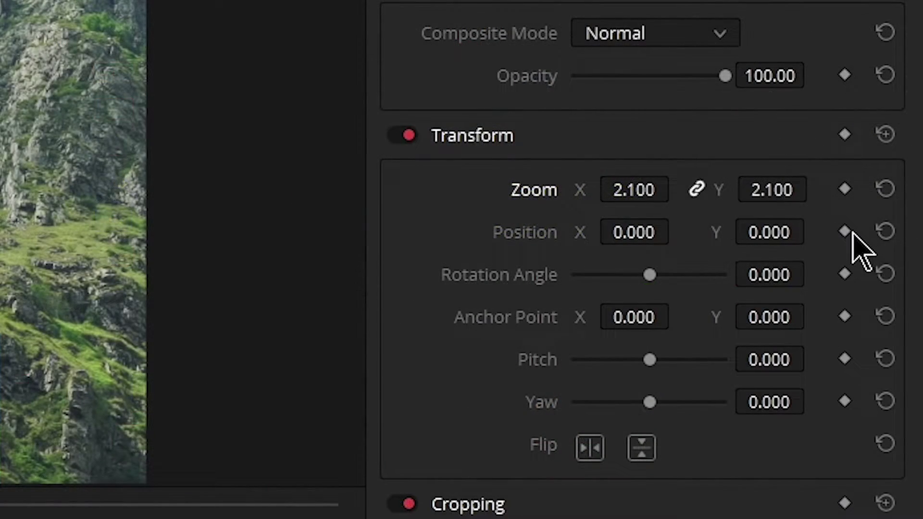
Keyframe Position X at 0 on the clip start and about -306 on its last frame
left_click(845, 232)
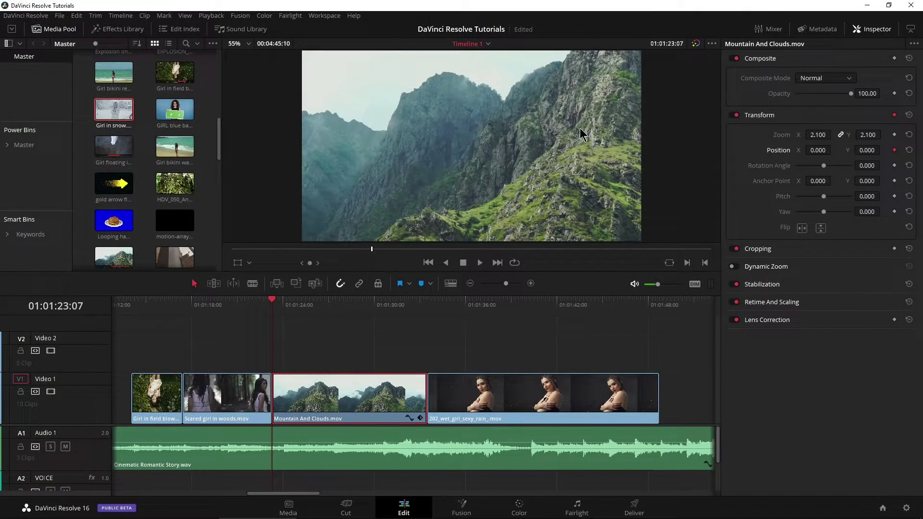
left_click_drag(272, 303, 424, 315)
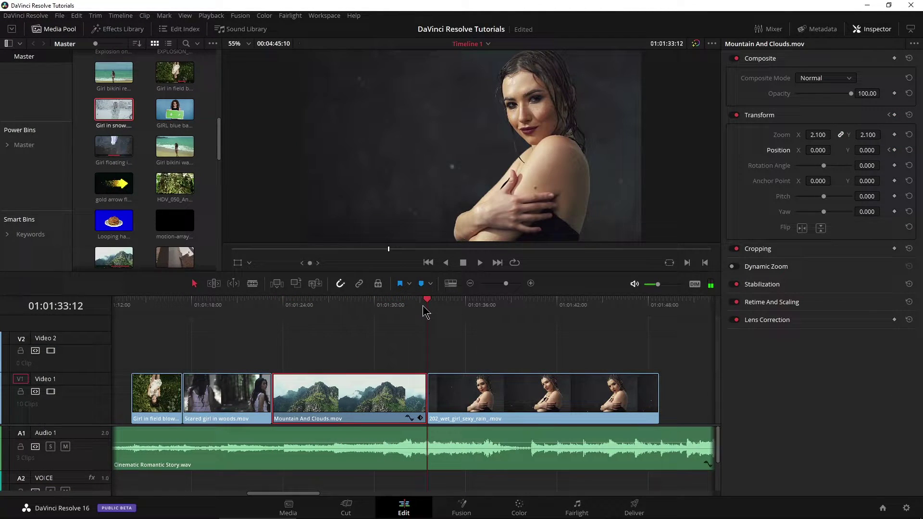
key("Left")
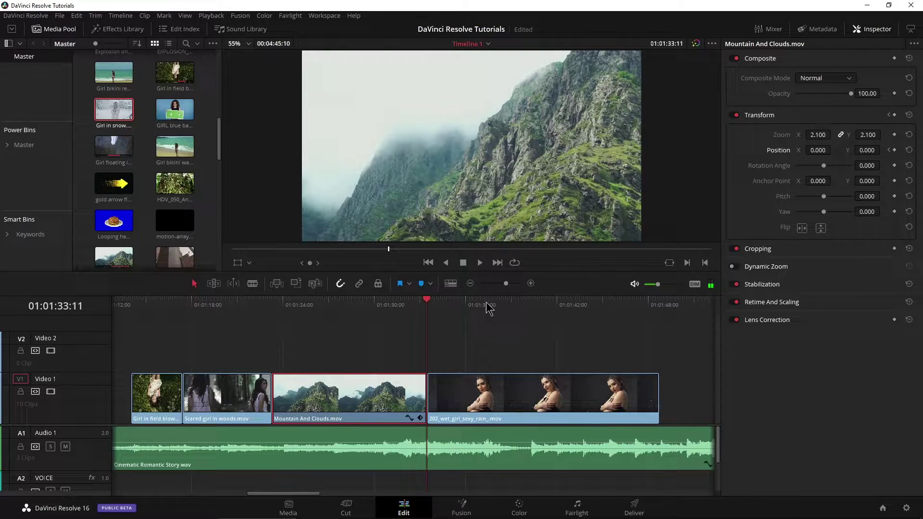
left_click_drag(816, 150, 740, 150)
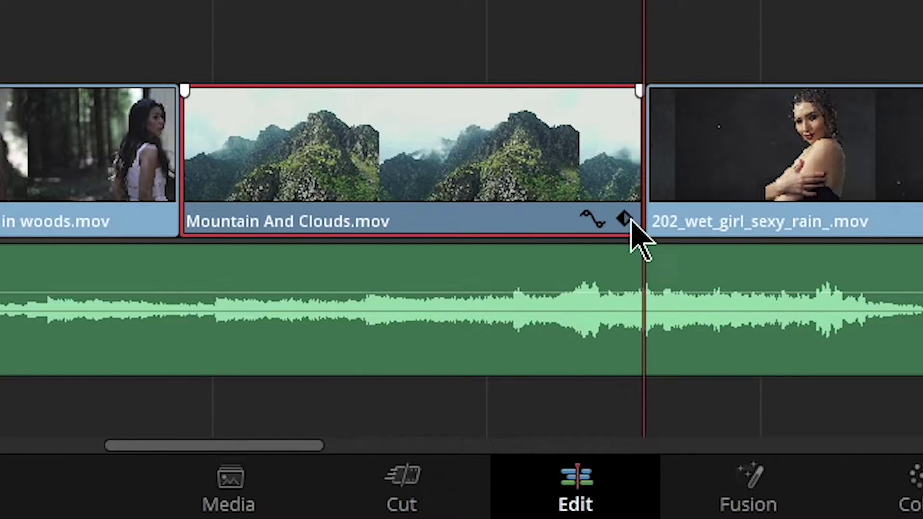
Reveal the clip's Transform keyframe track and play the pan back from the clip start
left_click(624, 220)
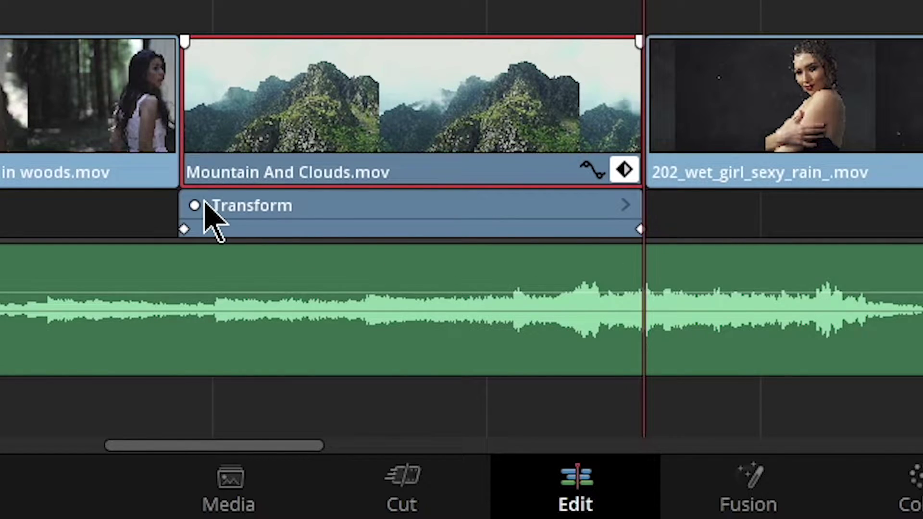
mouse_move(644, 235)
left_mouse_down()
mouse_move(491, 230)
mouse_move(638, 228)
left_mouse_up()
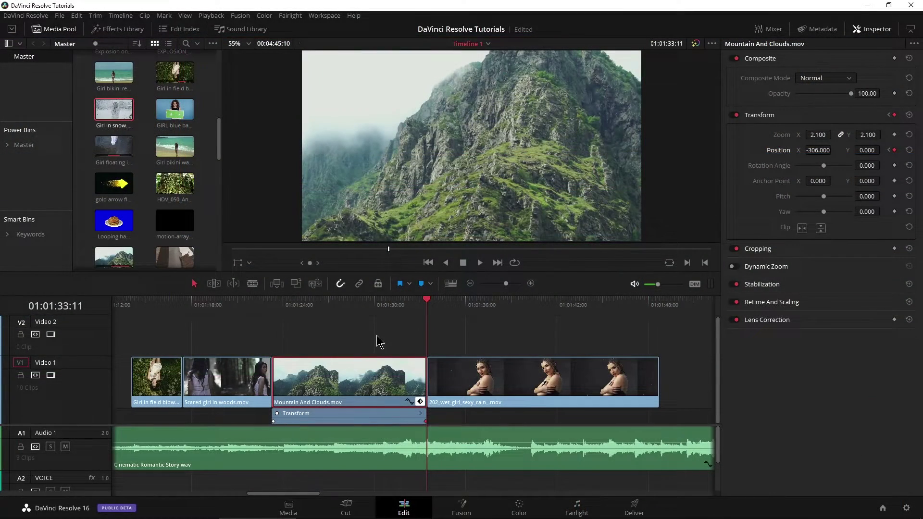
left_click_drag(422, 305, 278, 308)
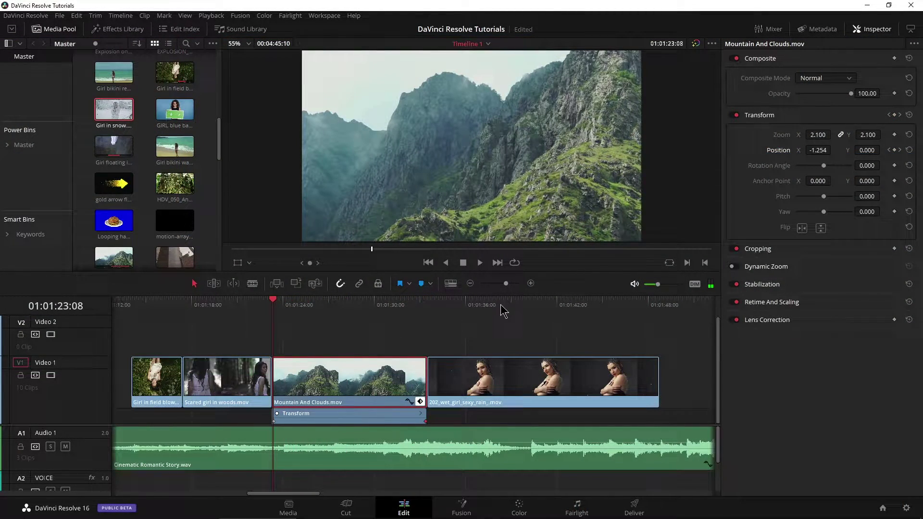
key("space")
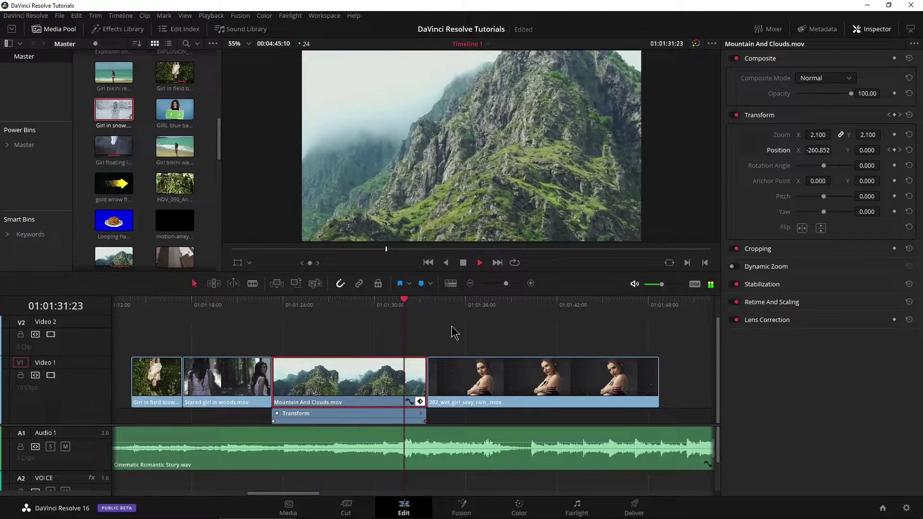
key("space")
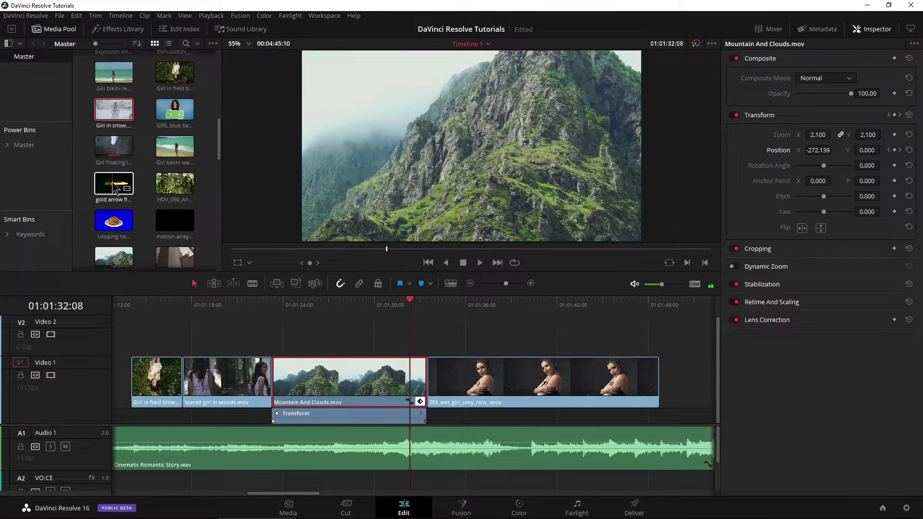
Place gold arrow flight.mov on Video 2, trimmed to end with the clip below
left_click(871, 29)
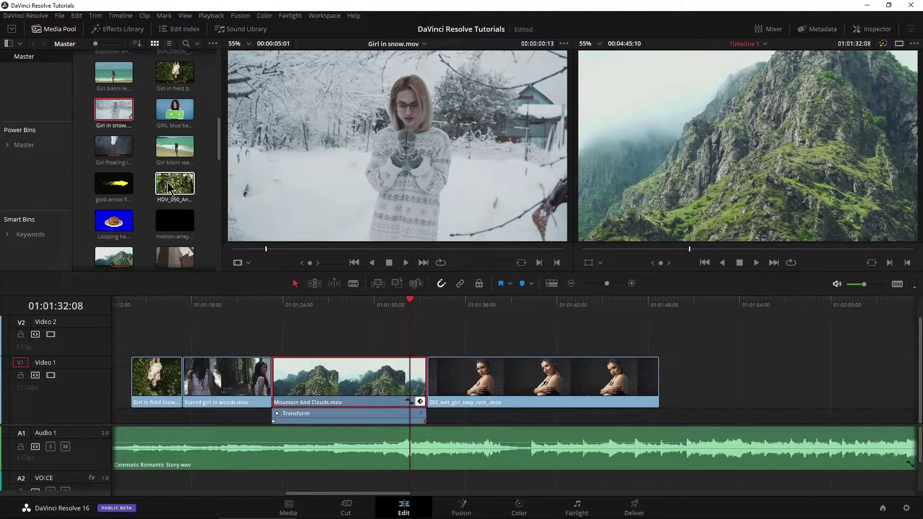
left_click(113, 183)
left_click_drag(278, 249, 307, 249)
left_click_drag(351, 111, 444, 305)
left_click(414, 305)
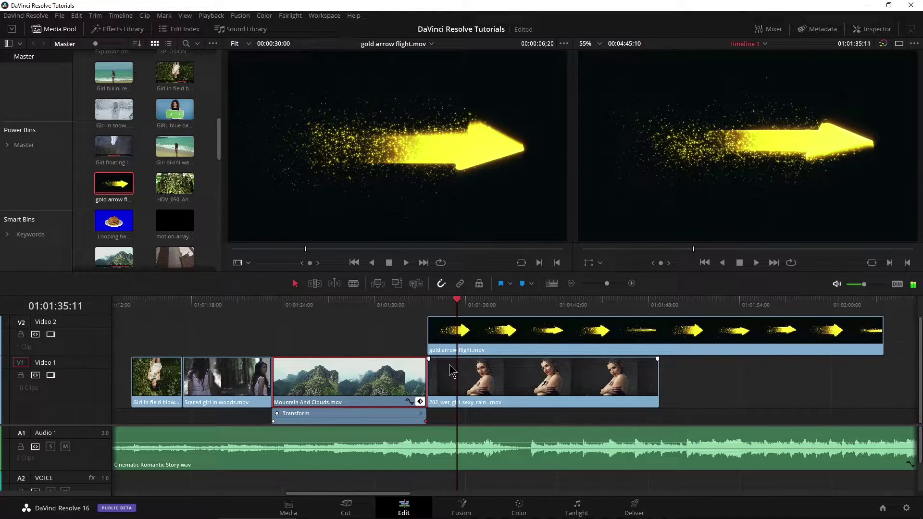
scroll(586, 351, "right", 4)
left_click_drag(677, 334, 457, 334)
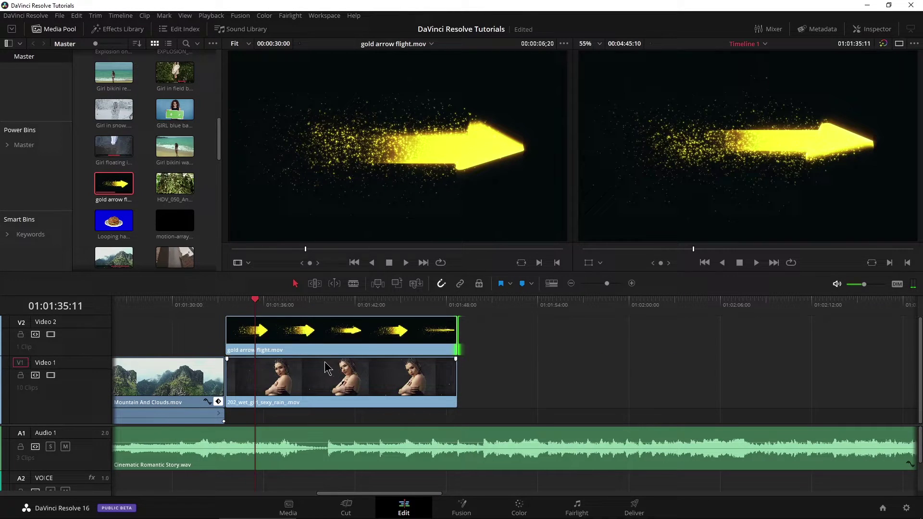
scroll(375, 347, "left", 2)
left_click_drag(337, 304, 395, 304)
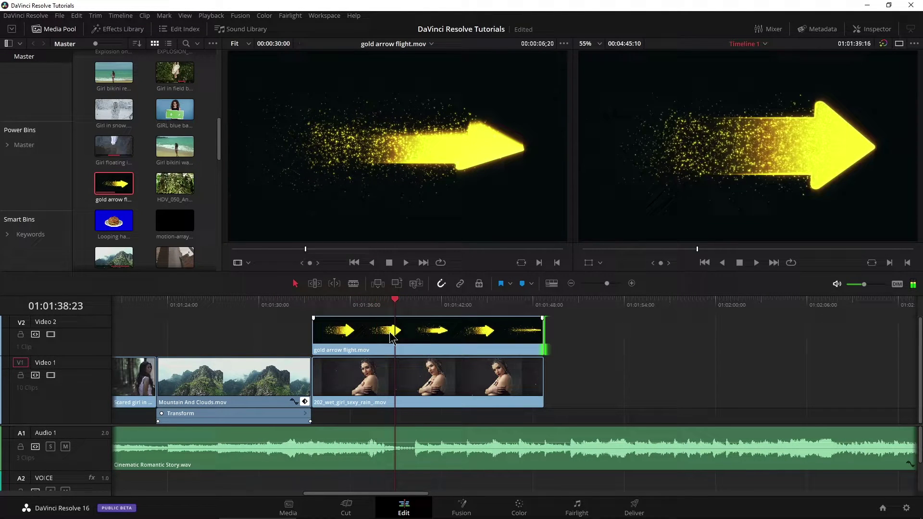
Set the gold arrow clip's Composite Mode to Lighten and scrub back to check it
left_click(415, 342)
left_click(871, 28)
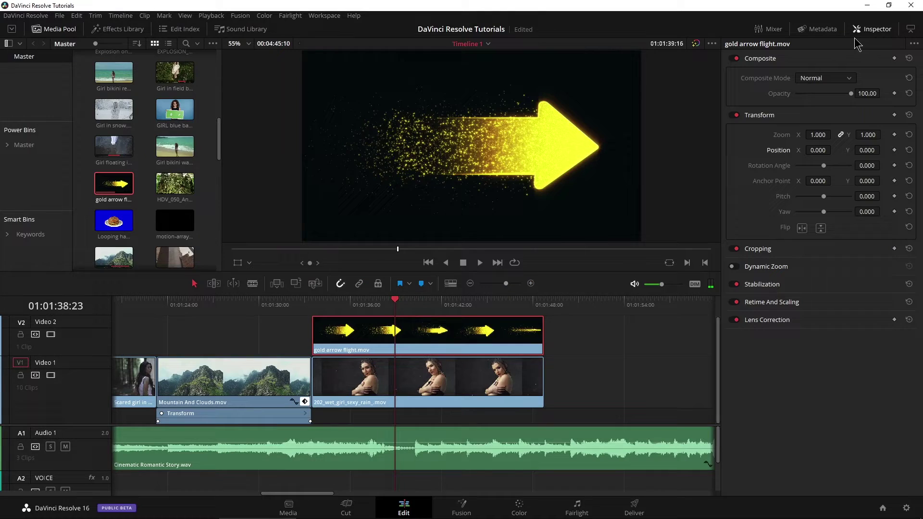
left_click(836, 78)
scroll(829, 137, "down", 3)
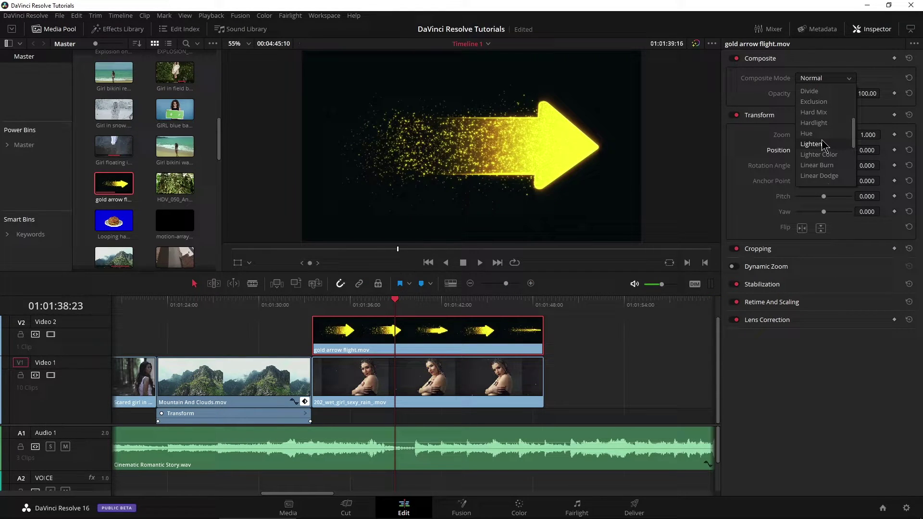
left_click(812, 144)
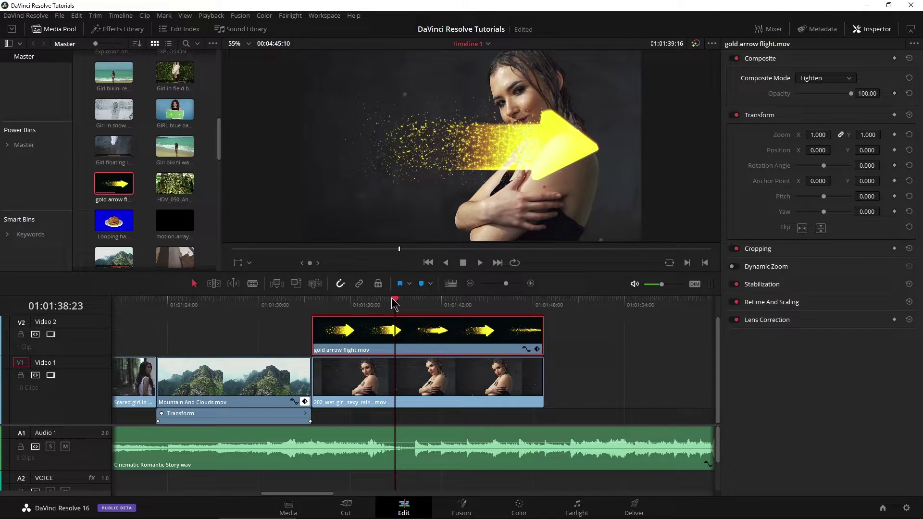
left_click_drag(394, 308, 354, 302)
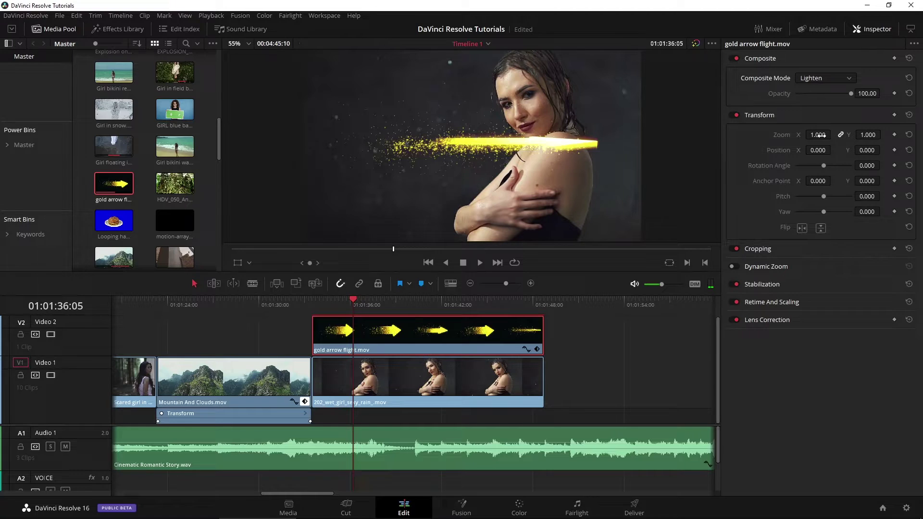
Set the arrow's Zoom to 0.640 and keyframe Position X from -958 at start to 785 near the end
left_click_drag(819, 136, 805, 150)
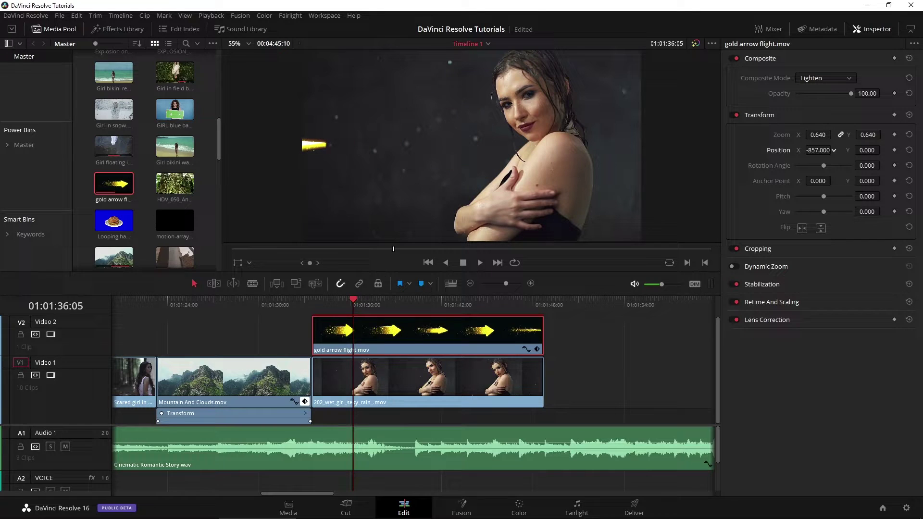
left_click(319, 305)
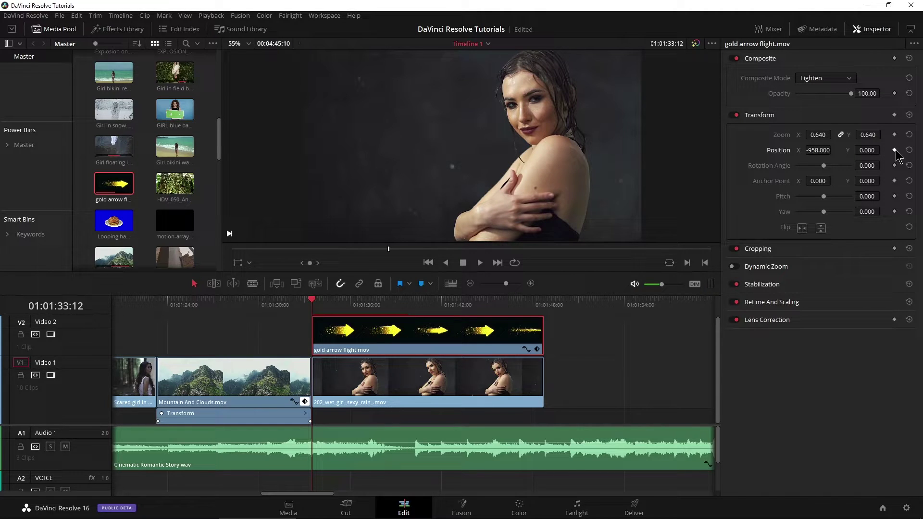
left_click_drag(331, 303, 542, 310)
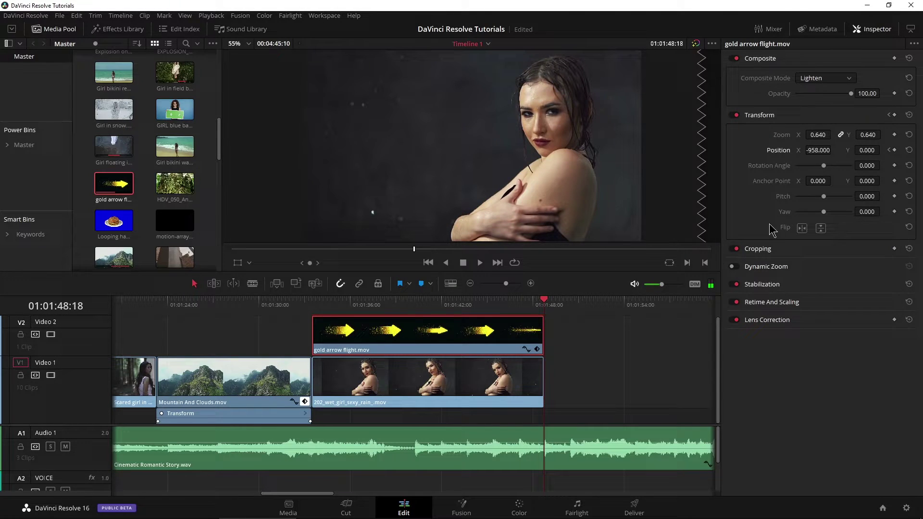
mouse_move(834, 149)
left_mouse_down()
mouse_move(878, 150)
mouse_move(834, 150)
left_mouse_up()
left_click_drag(504, 302, 312, 305)
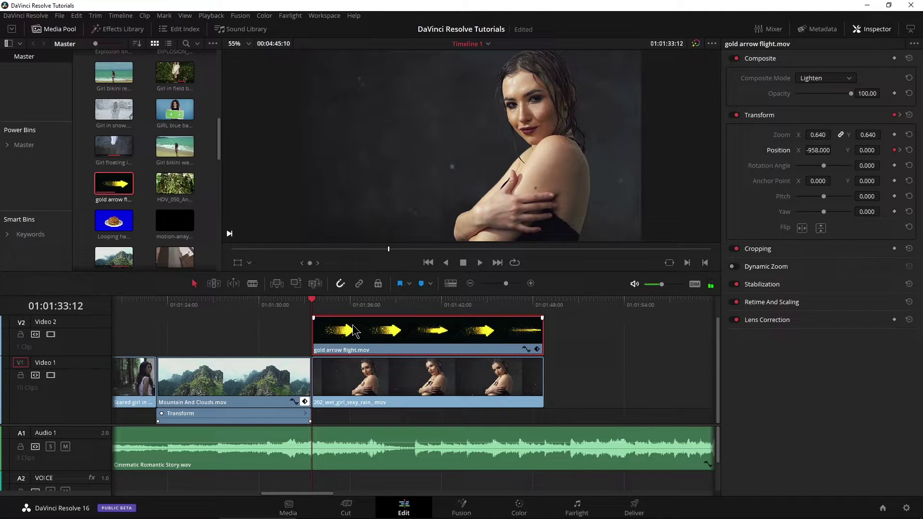
key("space")
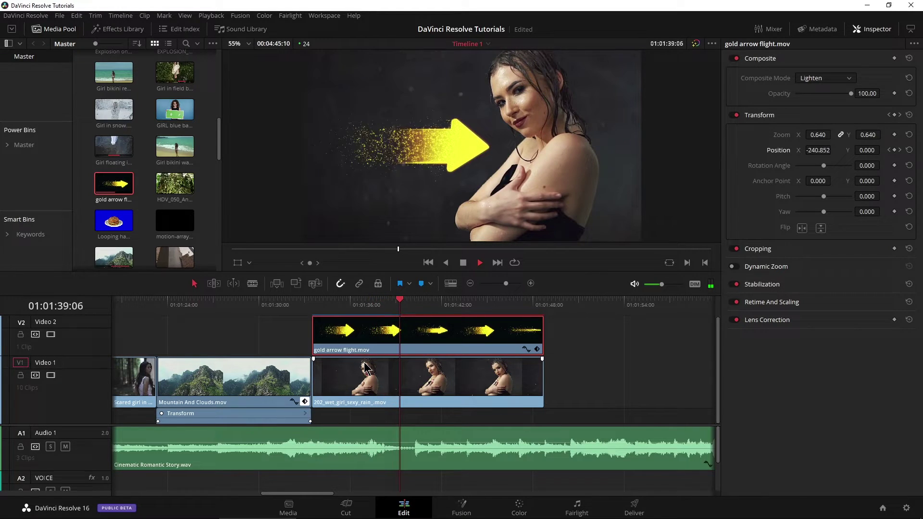
Keyframe the arrow's Zoom at the clip start, then at 1.350 where it enters the frame
key("space")
left_click(537, 351)
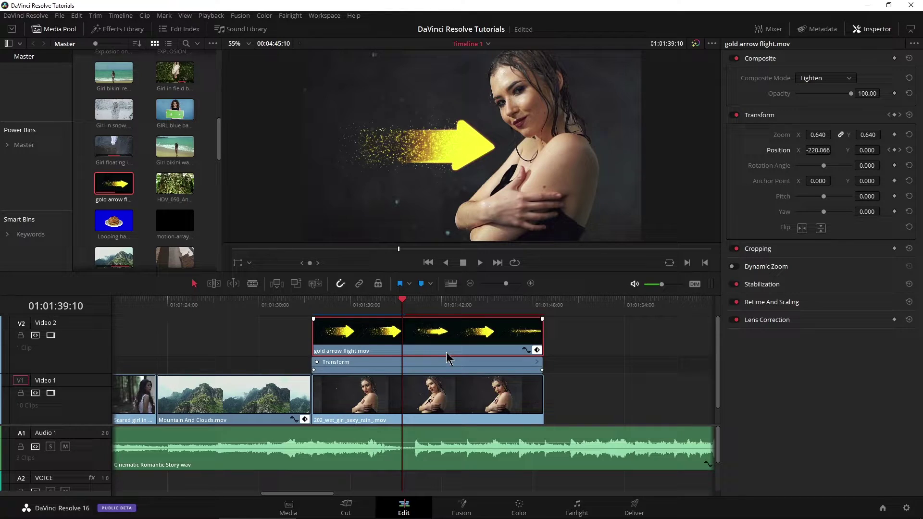
mouse_move(403, 307)
left_mouse_down()
mouse_move(347, 303)
mouse_move(395, 305)
left_mouse_up()
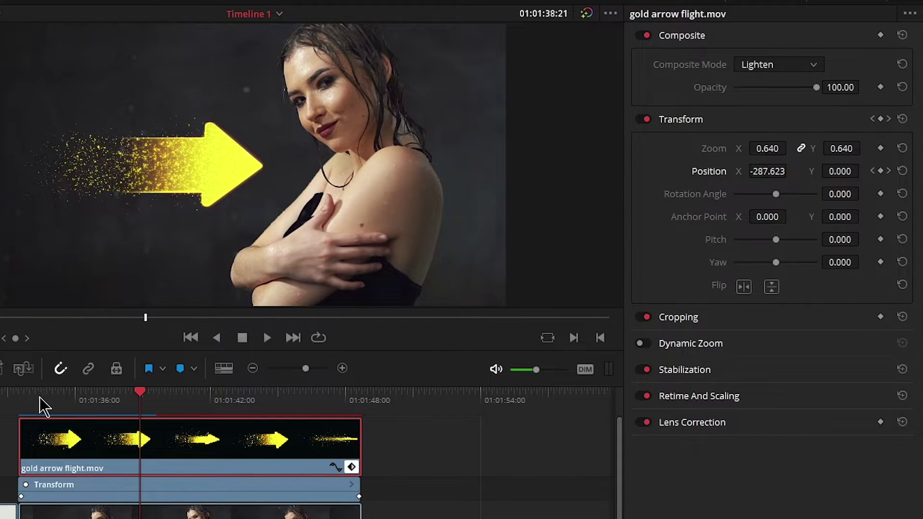
left_click_drag(40, 398, 35, 400)
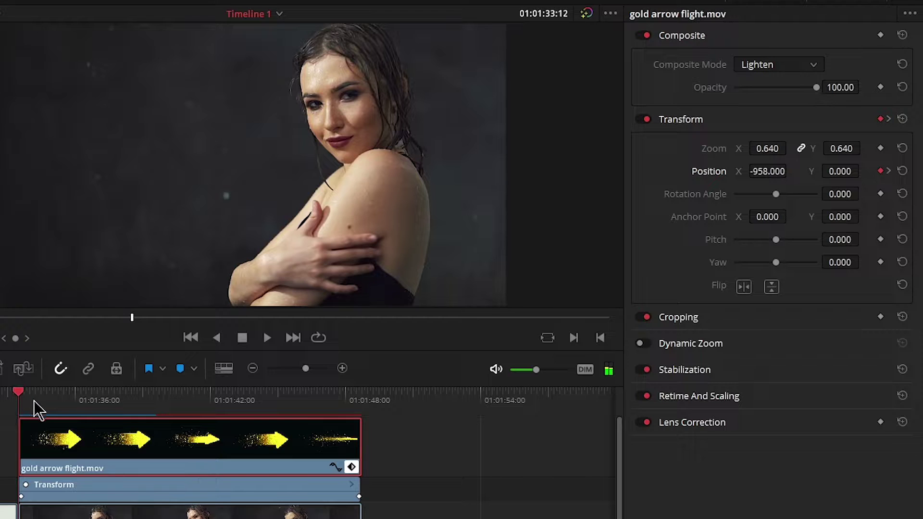
left_click(881, 149)
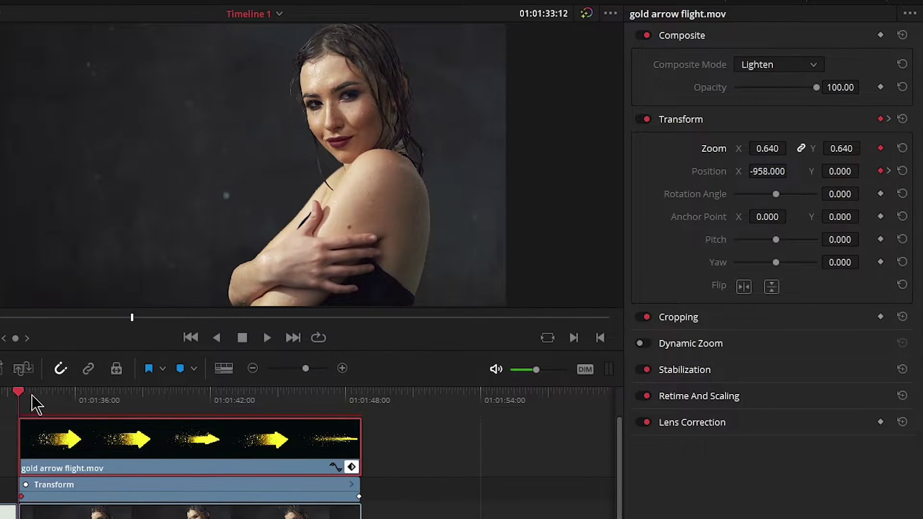
left_click_drag(33, 396, 131, 402)
left_click_drag(767, 150, 818, 150)
Further along the flight, lower the arrow's Zoom to about 0.540 and inspect the Zoom curve
left_click_drag(144, 398, 258, 402)
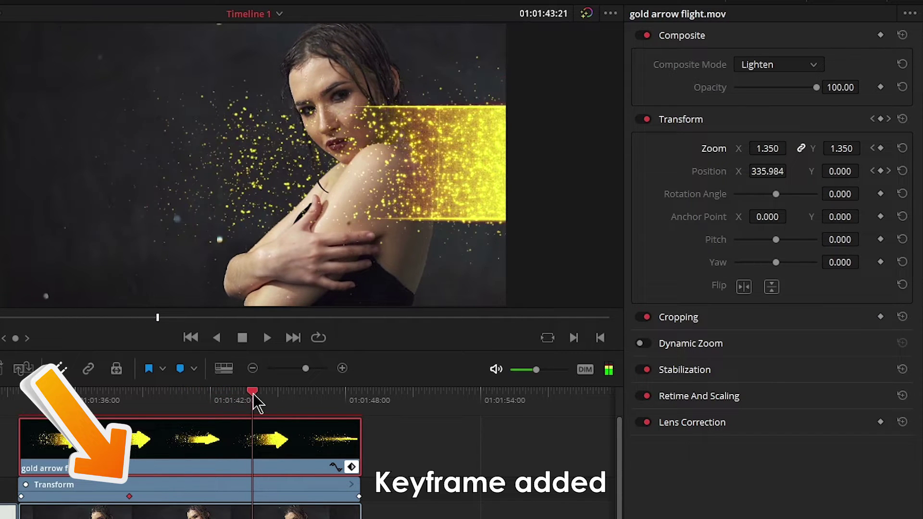
left_click(779, 148)
type("1.04")
key("Return")
mouse_move(768, 149)
left_mouse_down()
mouse_move(740, 149)
mouse_move(755, 148)
left_mouse_up()
left_click_drag(230, 400, 208, 398)
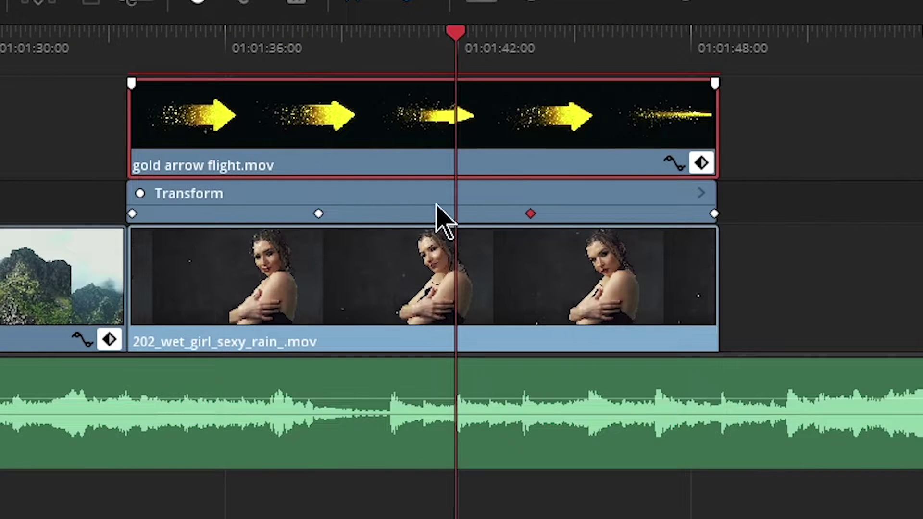
left_click(674, 163)
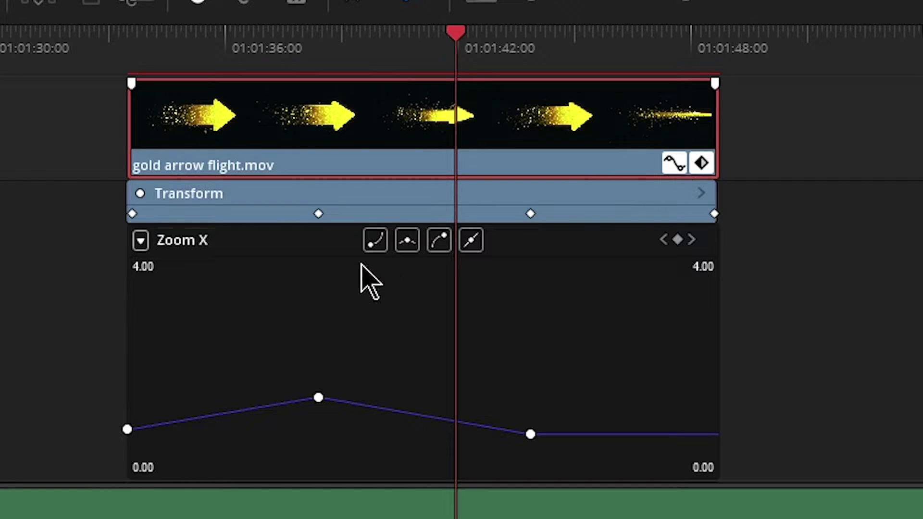
left_click(676, 166)
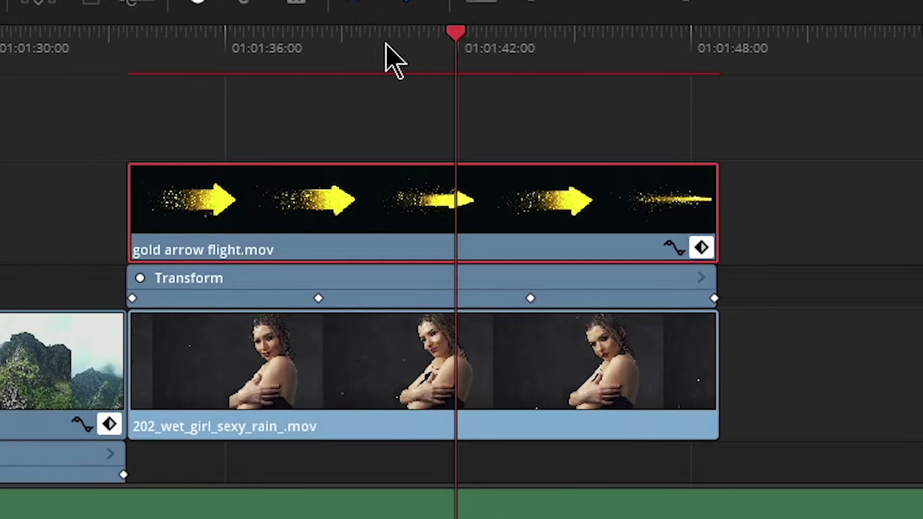
left_click(192, 96)
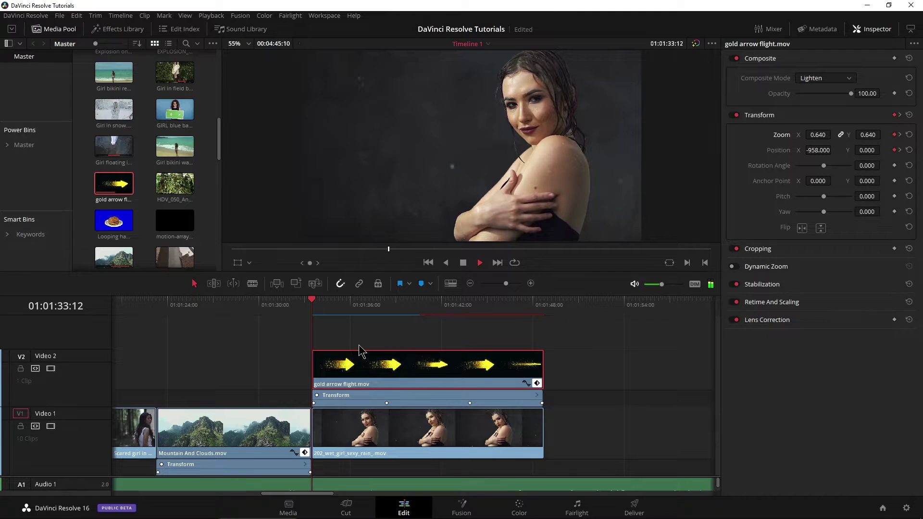
Play the arrow animation, hide the Inspector for dual viewers, and return to Mountain And Clouds
key("space")
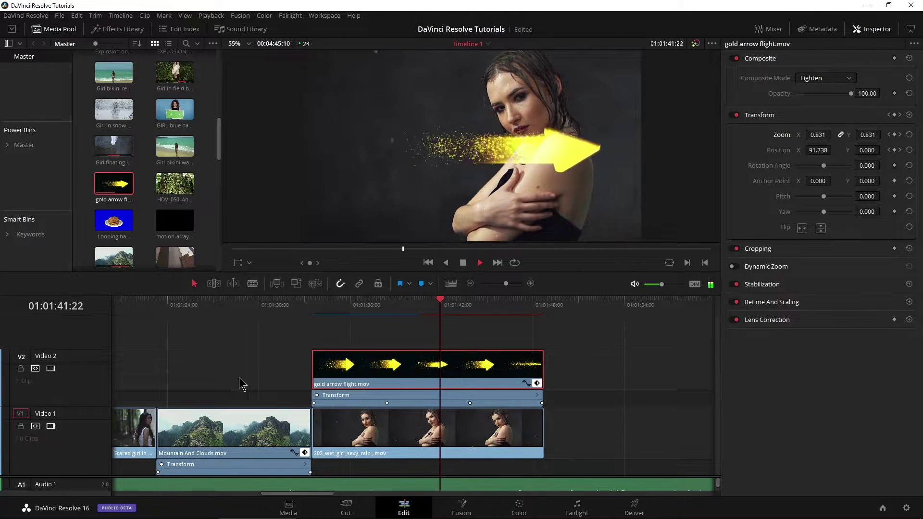
key("space")
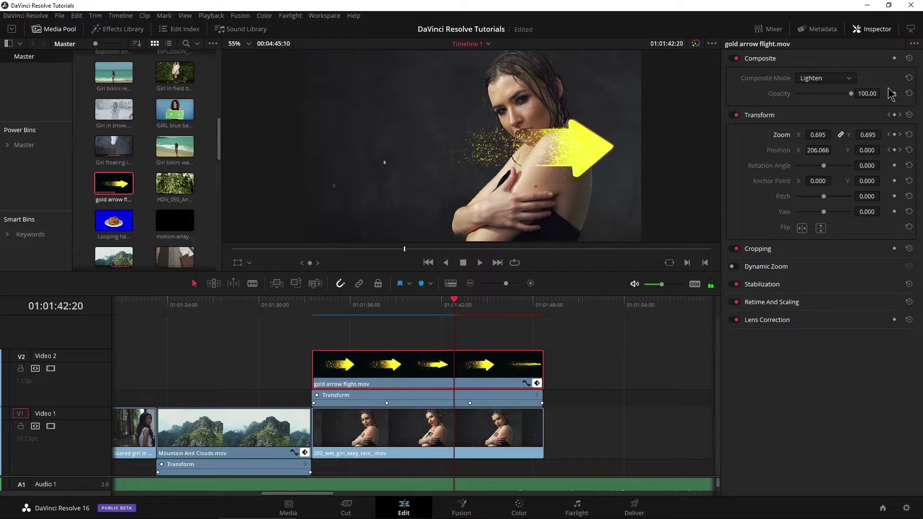
left_click(883, 32)
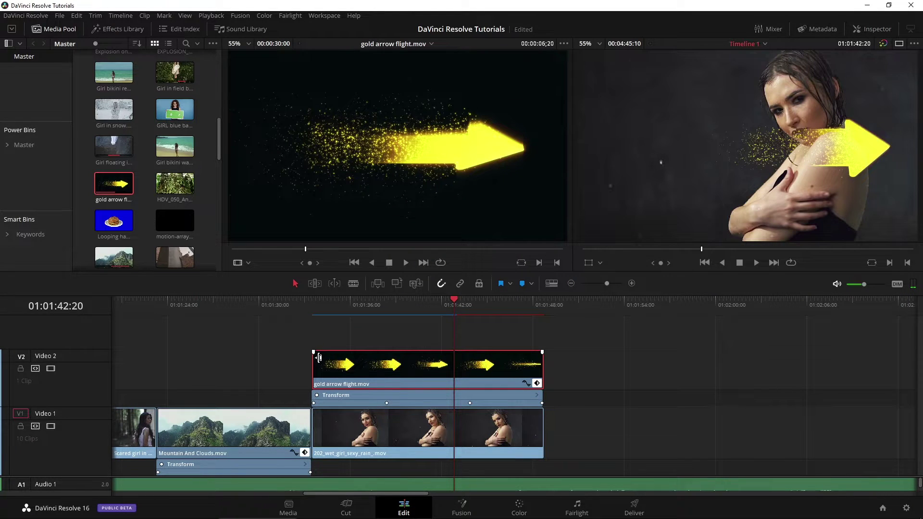
scroll(380, 373, "left", 3)
left_click_drag(395, 317, 339, 313)
Drag ResolveFX Warp Waviness from OpenFX onto Mountain And Clouds.mov and scrub to preview the ripple
left_click(356, 445)
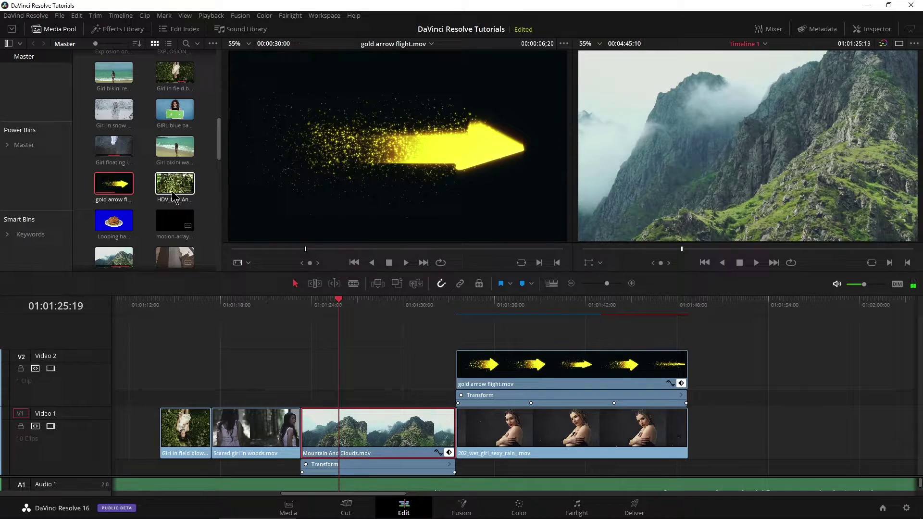
left_click(124, 29)
left_click(29, 134)
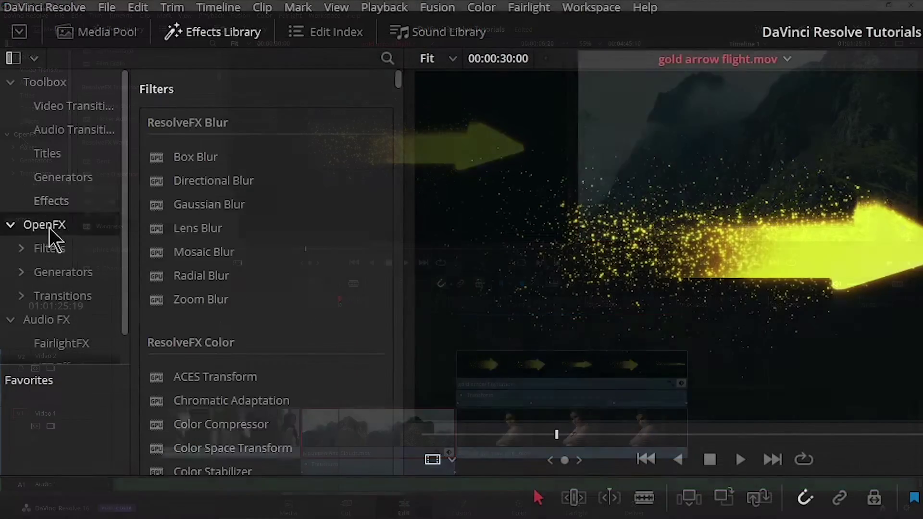
scroll(155, 148, "down", 5)
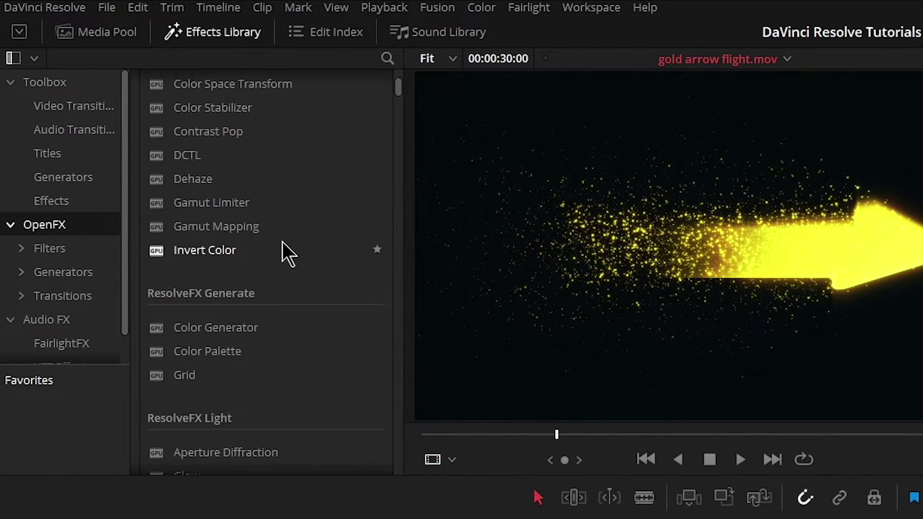
scroll(282, 242, "down", 10)
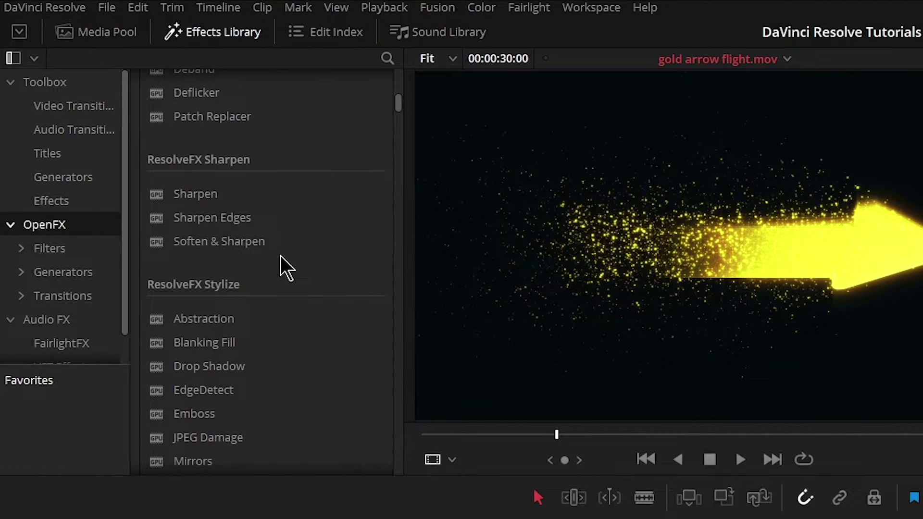
scroll(281, 256, "down", 8)
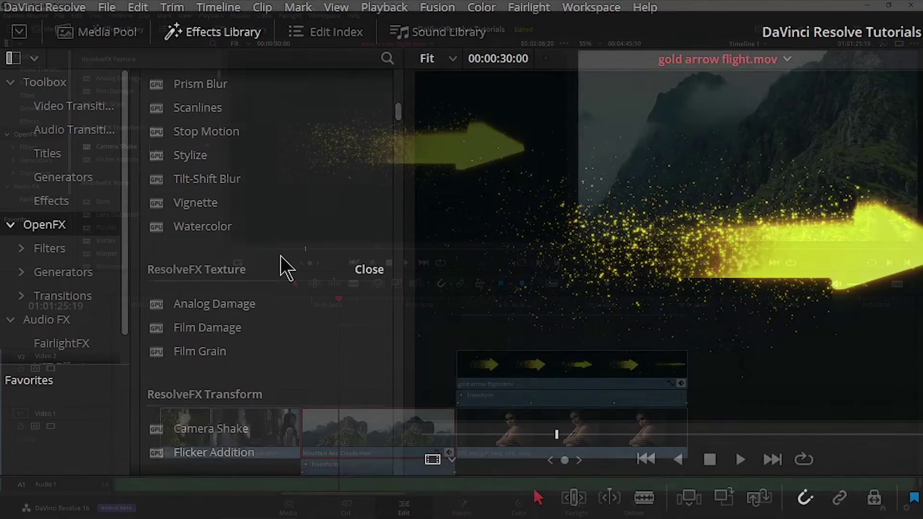
scroll(159, 454, "down", 3)
mouse_move(87, 272)
left_mouse_down()
mouse_move(255, 322)
mouse_move(351, 430)
left_mouse_up()
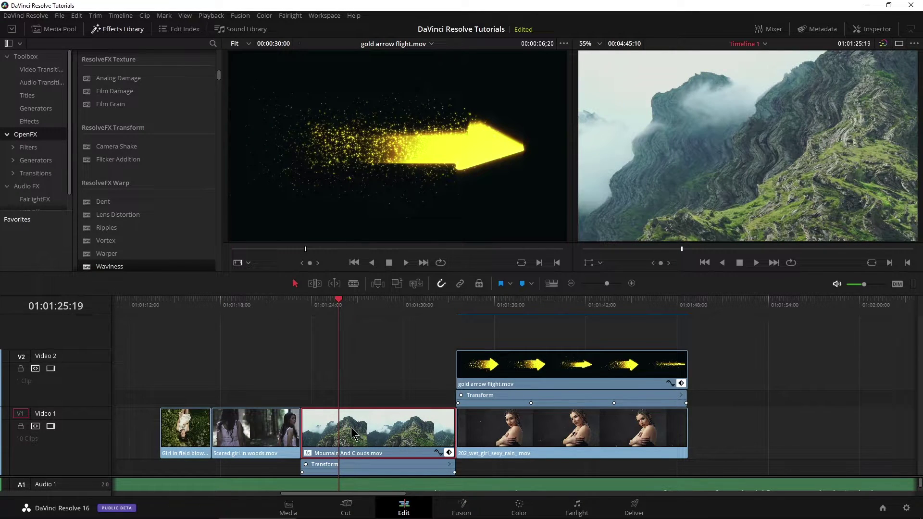
left_click_drag(315, 304, 426, 331)
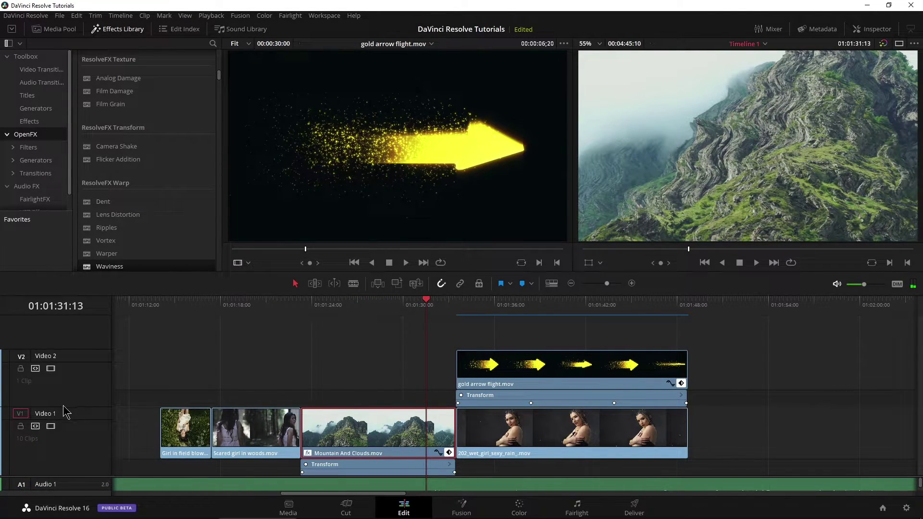
Make the Video 1 and audio tracks taller, then return earlier in the mountain clip
left_click_drag(63, 407, 72, 386)
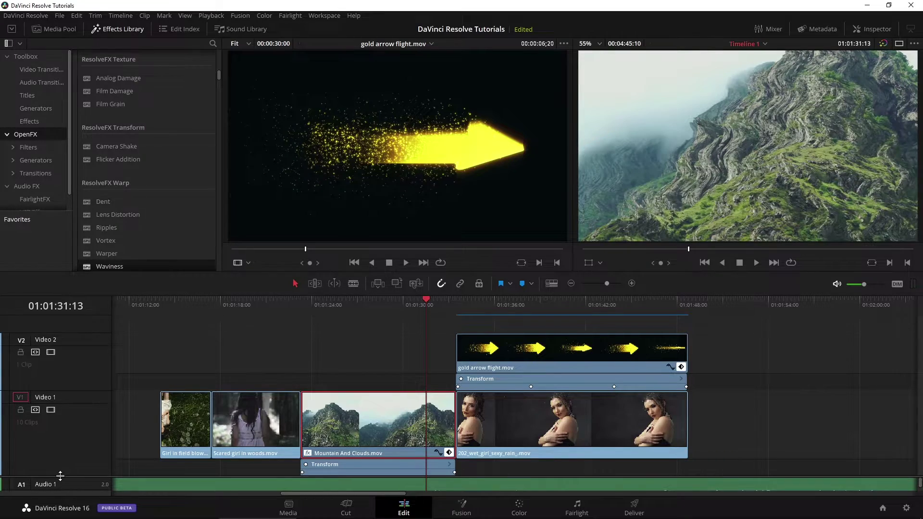
left_click_drag(60, 476, 69, 431)
left_click_drag(423, 315, 335, 313)
Keyframe the Waviness Scale at 0.0 at 01:01:23:08
left_click(877, 31)
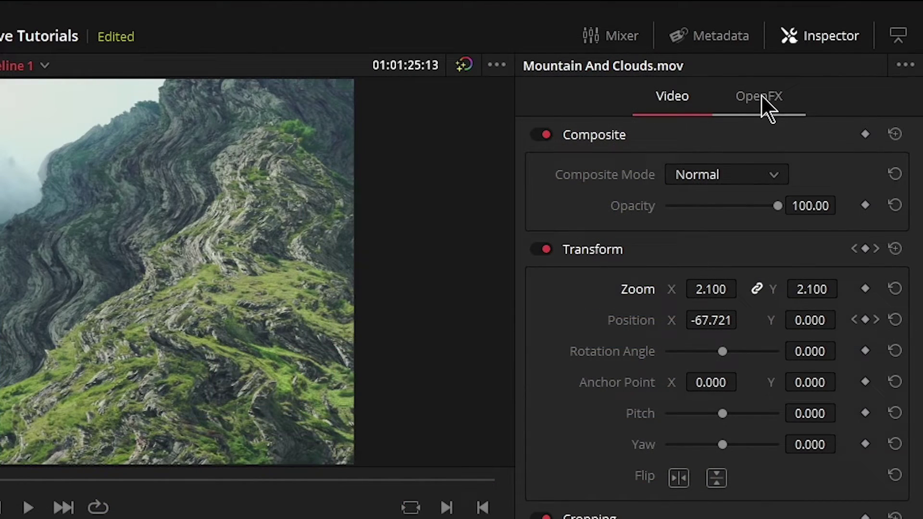
left_click(761, 96)
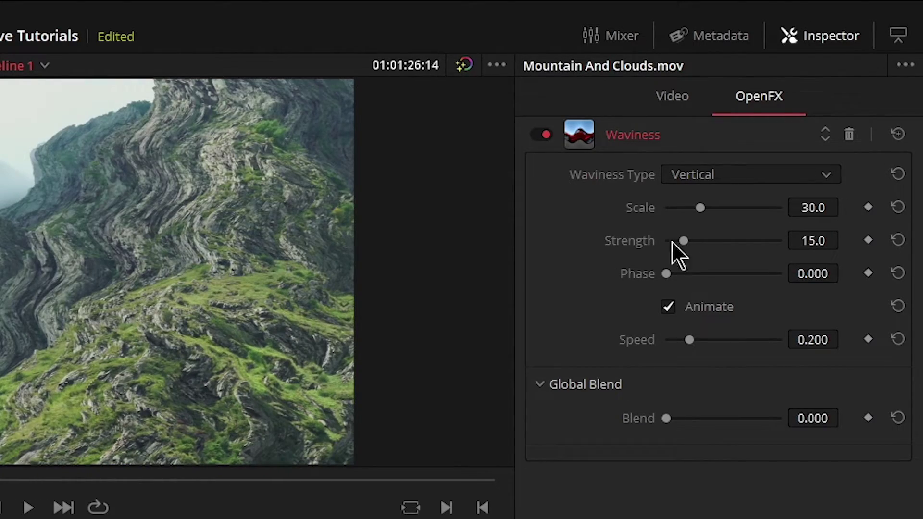
left_click_drag(701, 208, 650, 208)
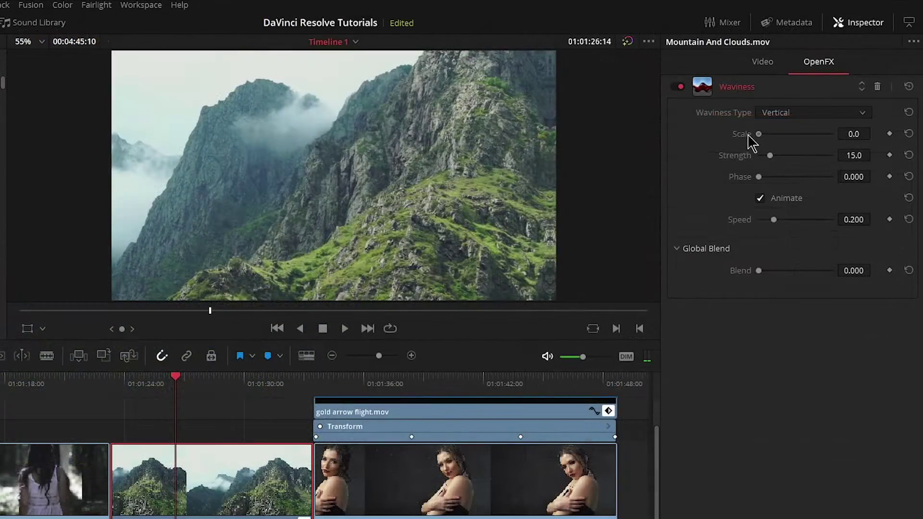
left_click_drag(145, 386, 115, 382)
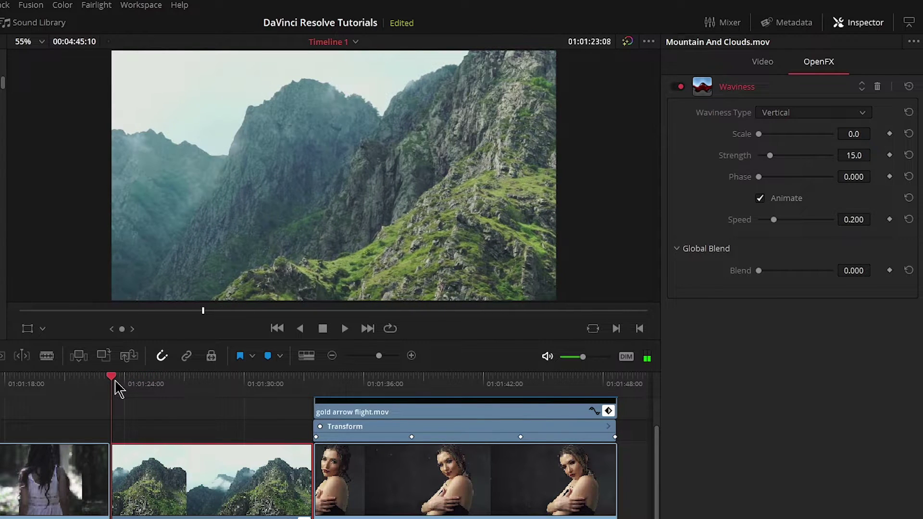
left_click(890, 134)
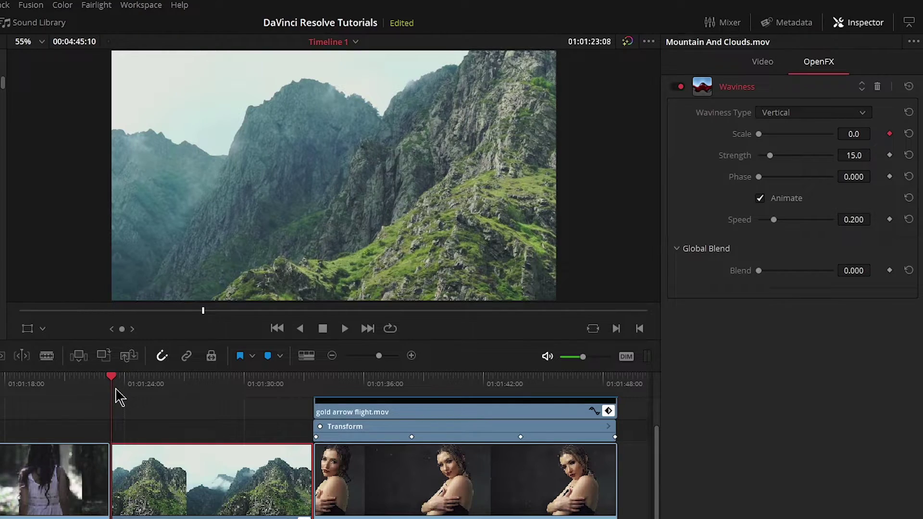
Keyframe Waviness Scale at 51.7 at 01:01:27:18 and back to 0.0 at 01:01:32:20
left_click_drag(115, 390, 197, 385)
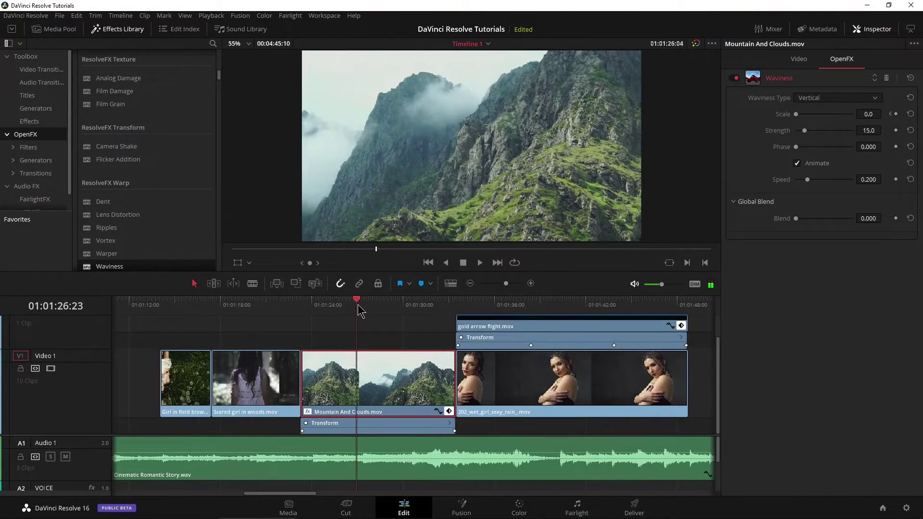
left_click_drag(367, 306, 371, 308)
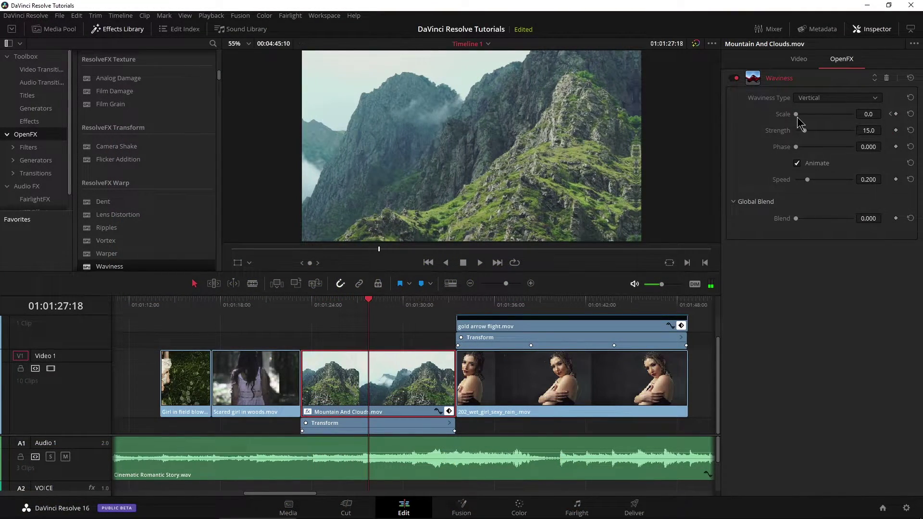
left_click_drag(797, 115, 825, 117)
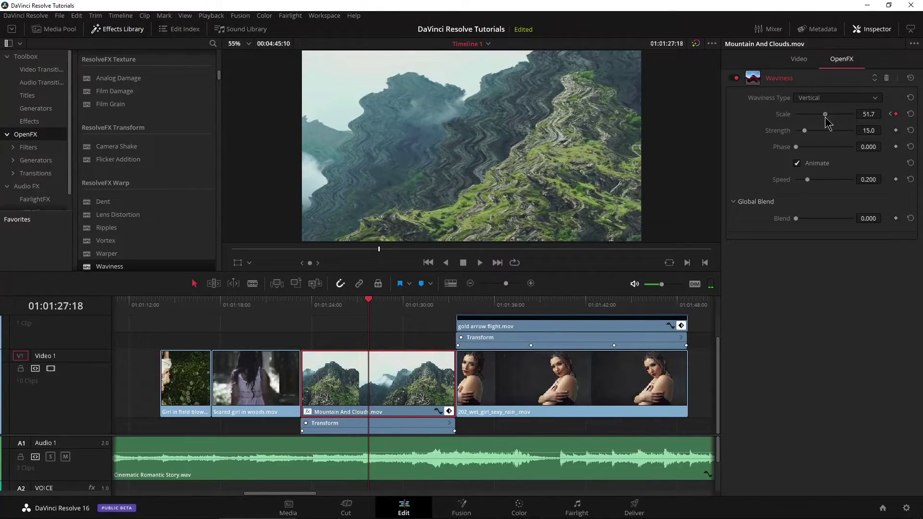
left_click_drag(384, 312, 449, 307)
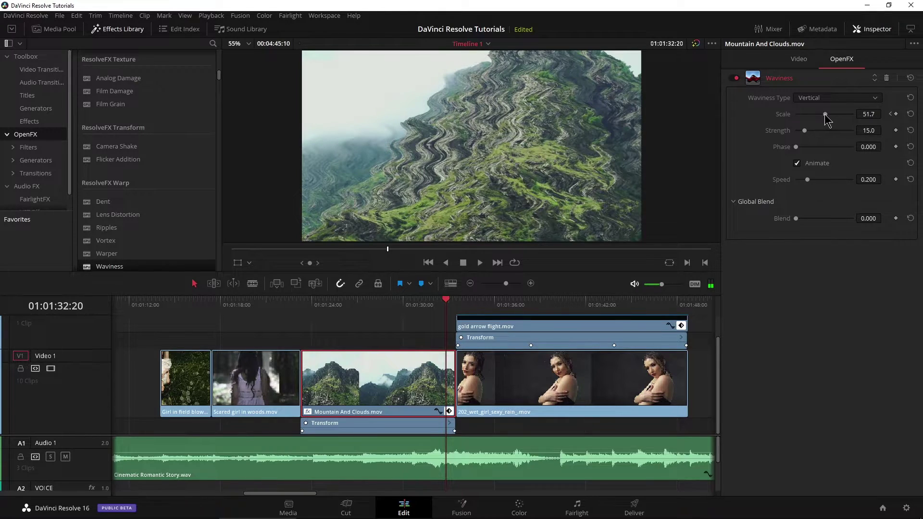
left_click_drag(824, 117, 784, 124)
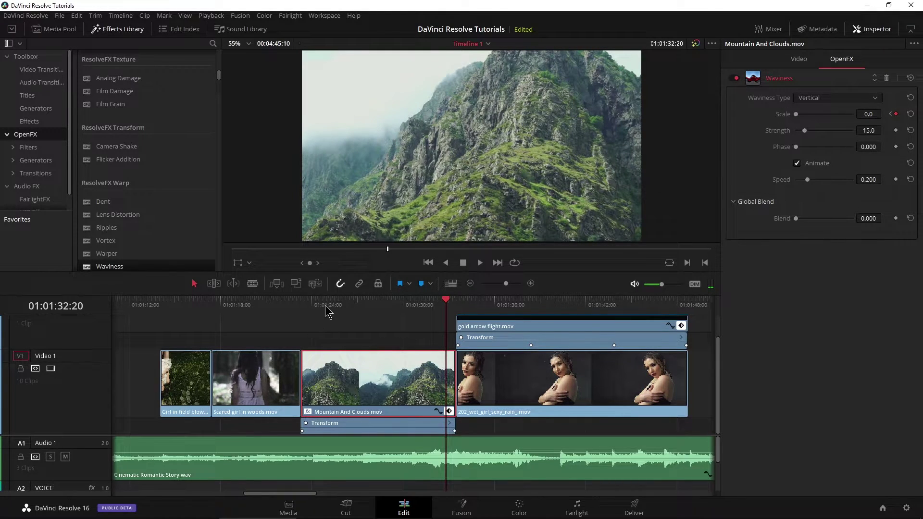
left_click_drag(326, 312, 297, 313)
key("space")
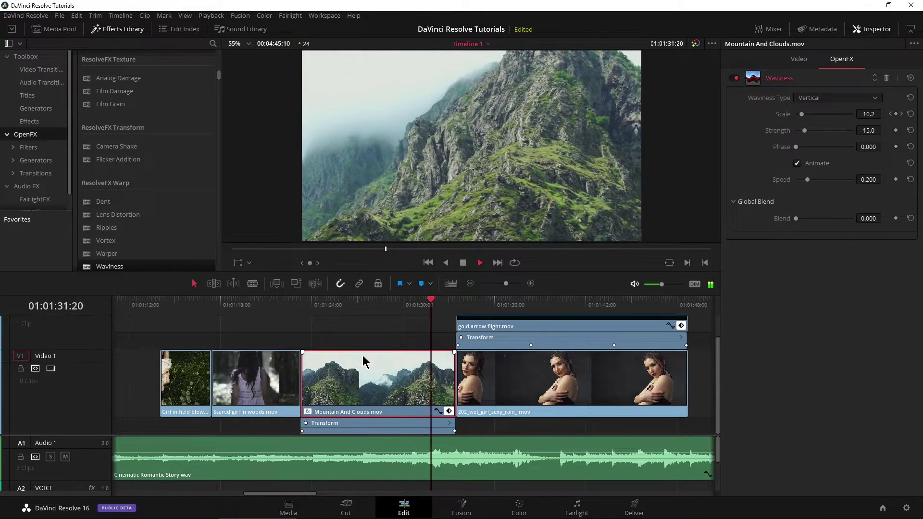
key("space")
left_click(452, 424)
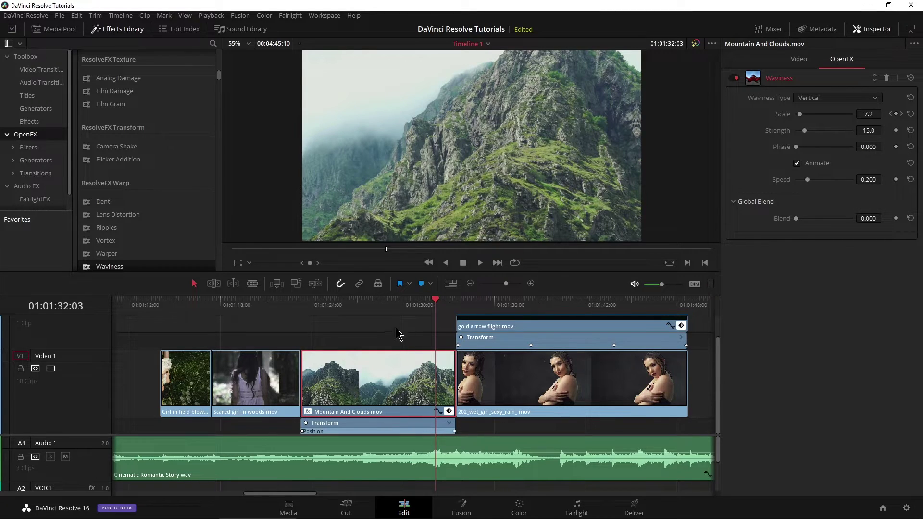
left_click(449, 411)
left_click(449, 429)
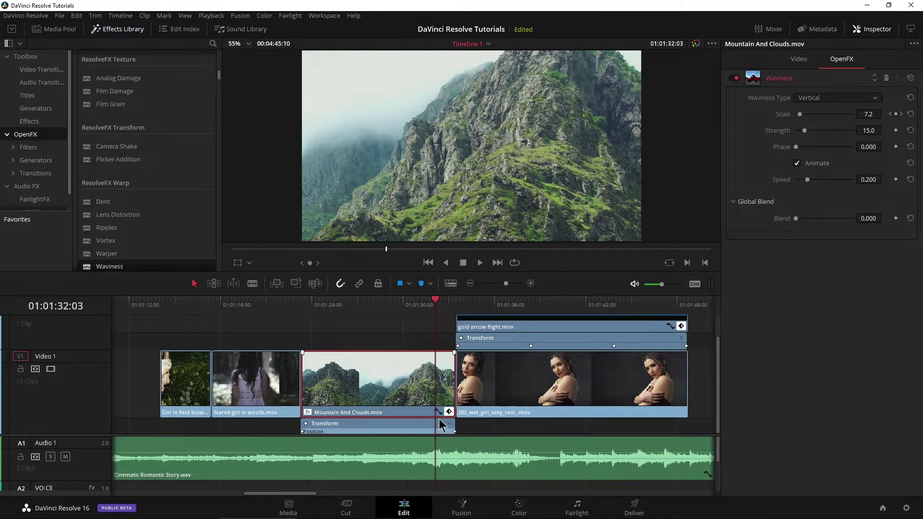
scroll(437, 423, "down", 2)
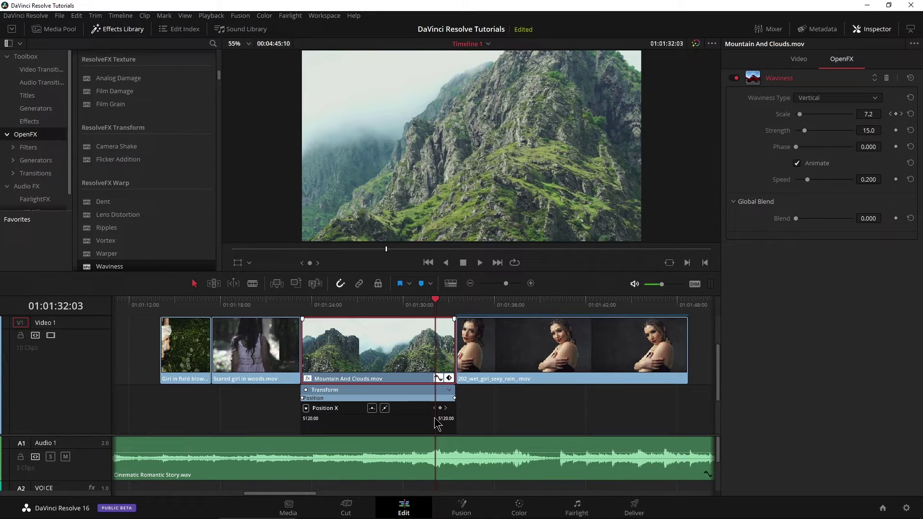
left_click(439, 380)
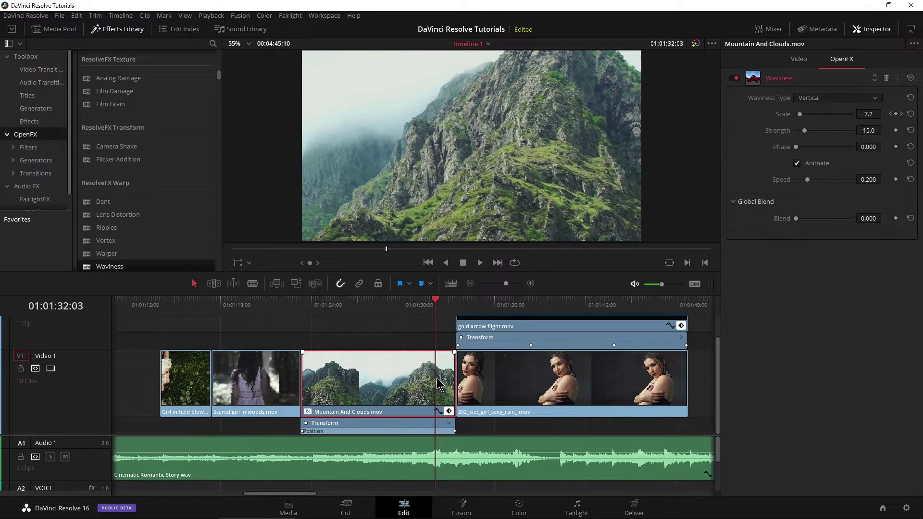
left_click(460, 504)
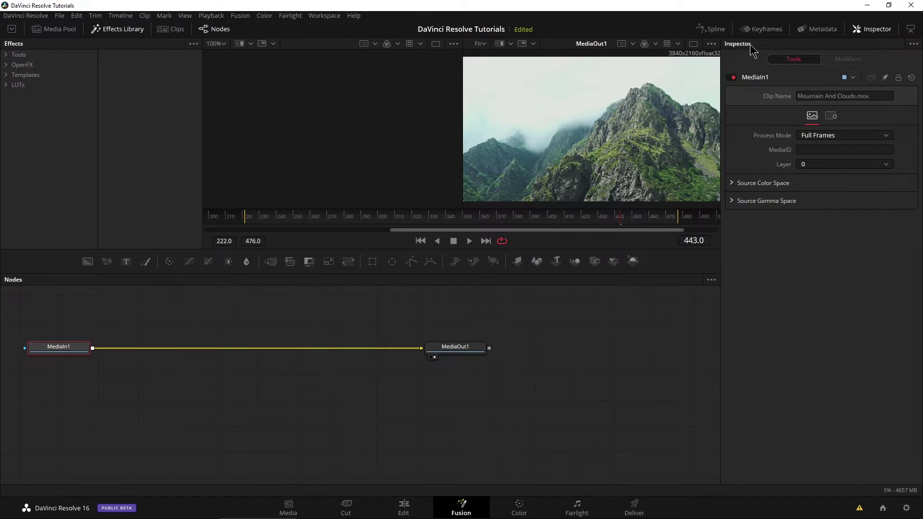
left_click(750, 30)
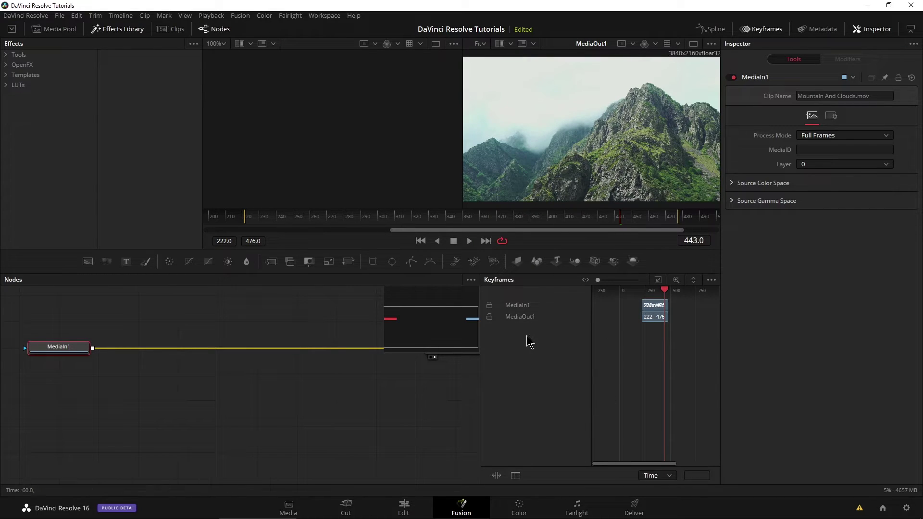
left_click(506, 510)
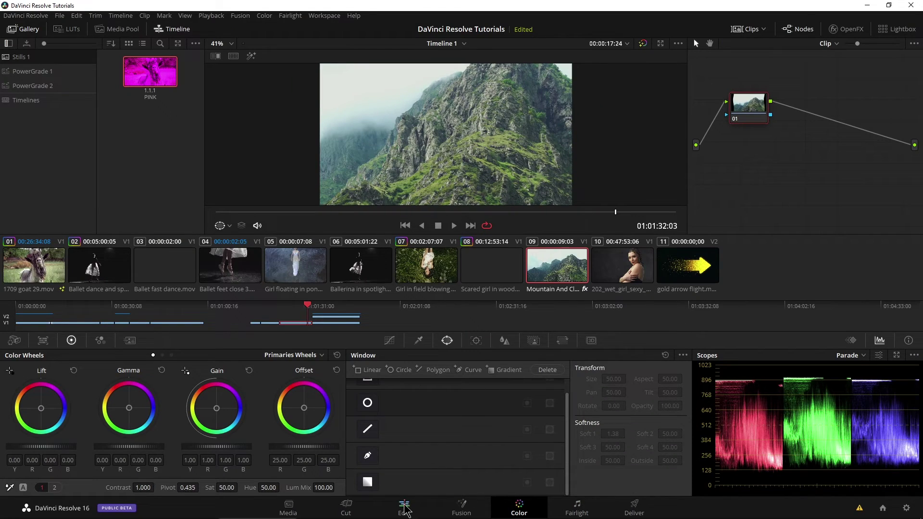
left_click(404, 509)
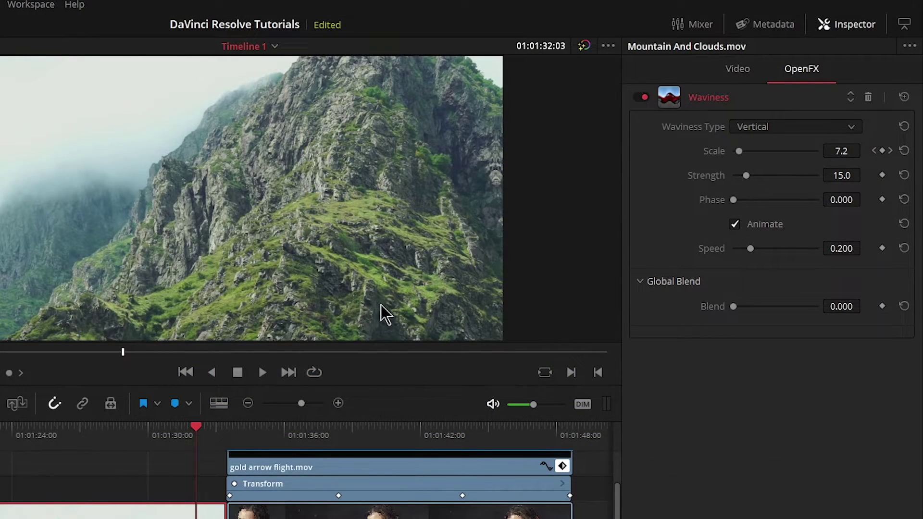
Keyframe Zoom and Position at clip start, then at 01:01:22:00 set Rotation 72, Position X 132, Zoom 0.660
left_click(744, 71)
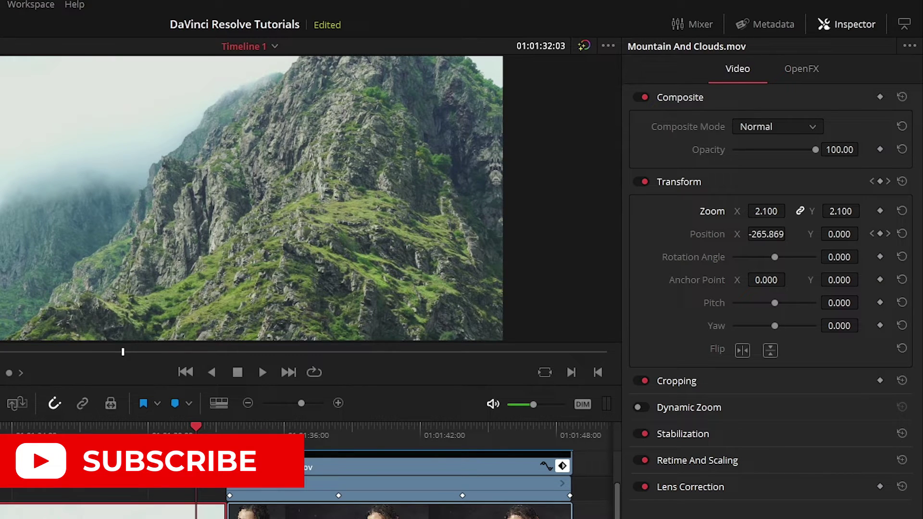
key("j")
key("j")
key("j")
key("k")
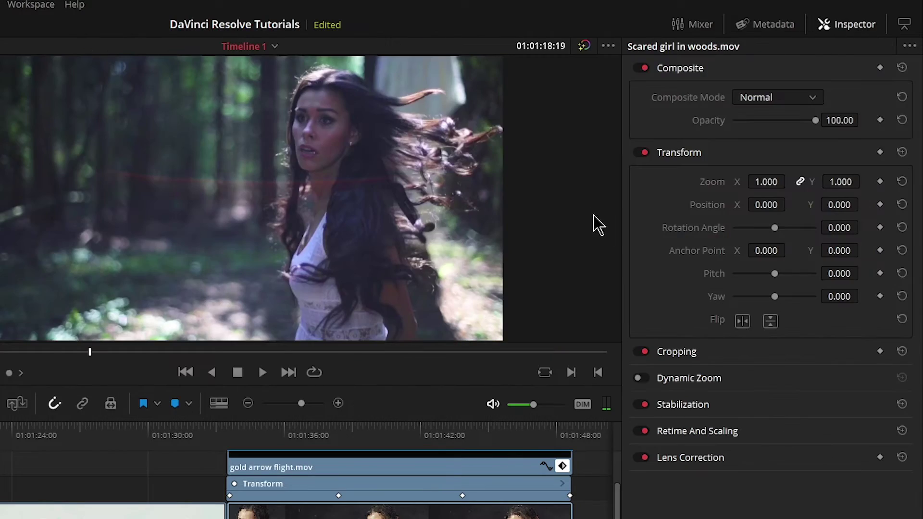
left_click(880, 181)
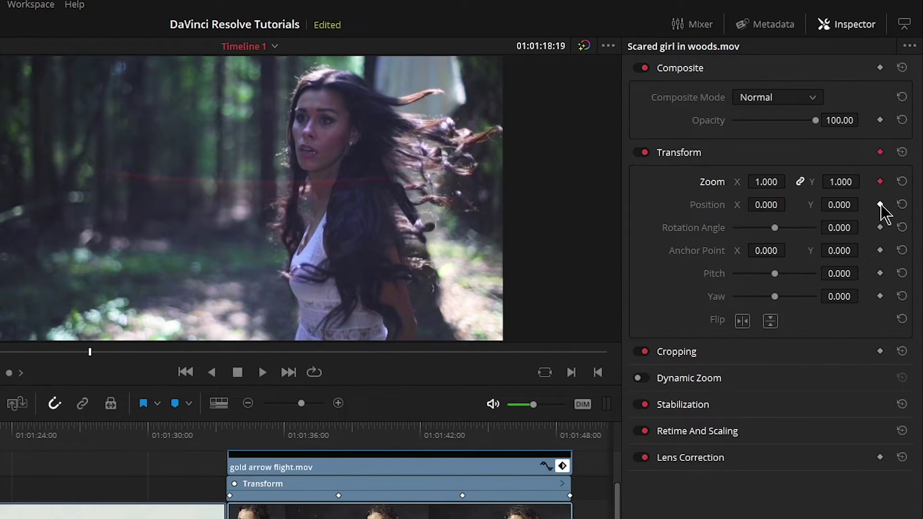
left_click(879, 204)
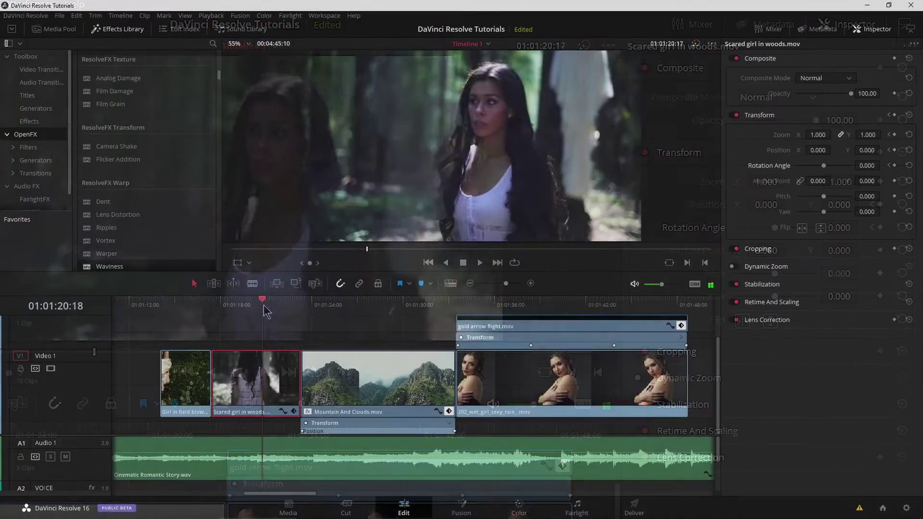
left_click_drag(270, 309, 282, 311)
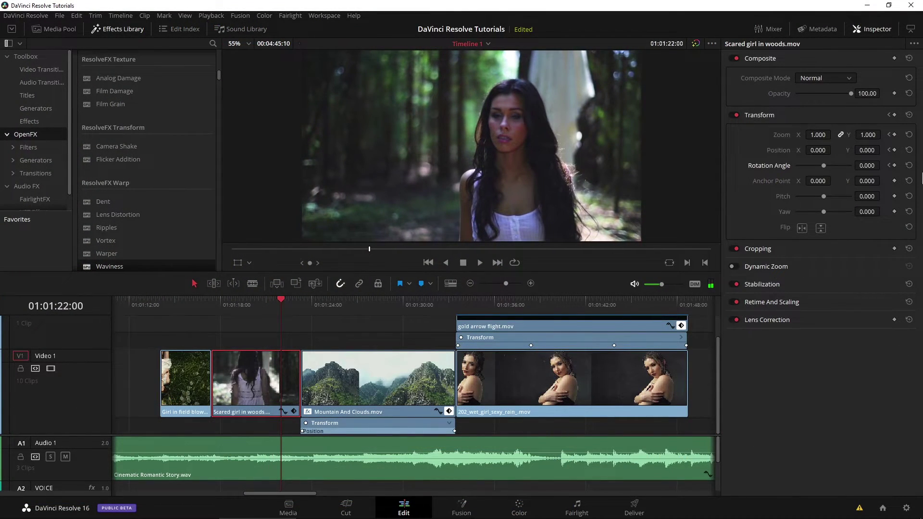
left_click_drag(826, 168, 835, 150)
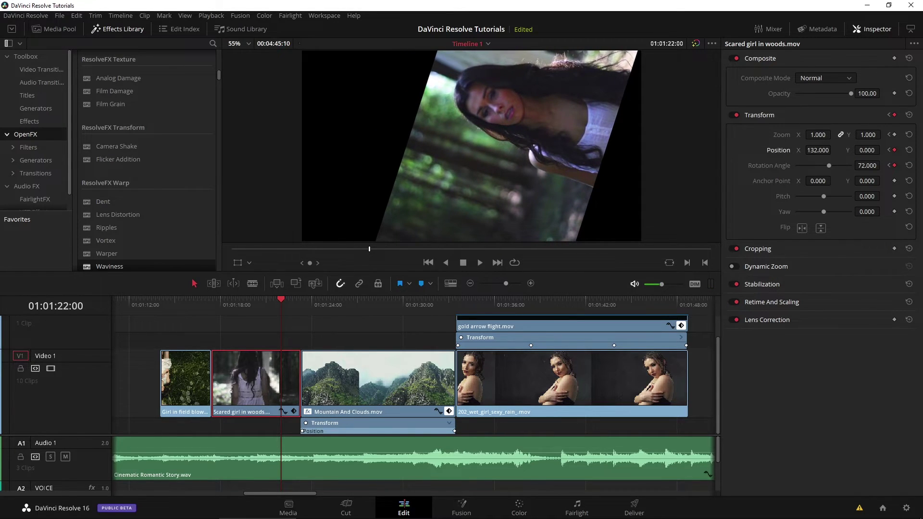